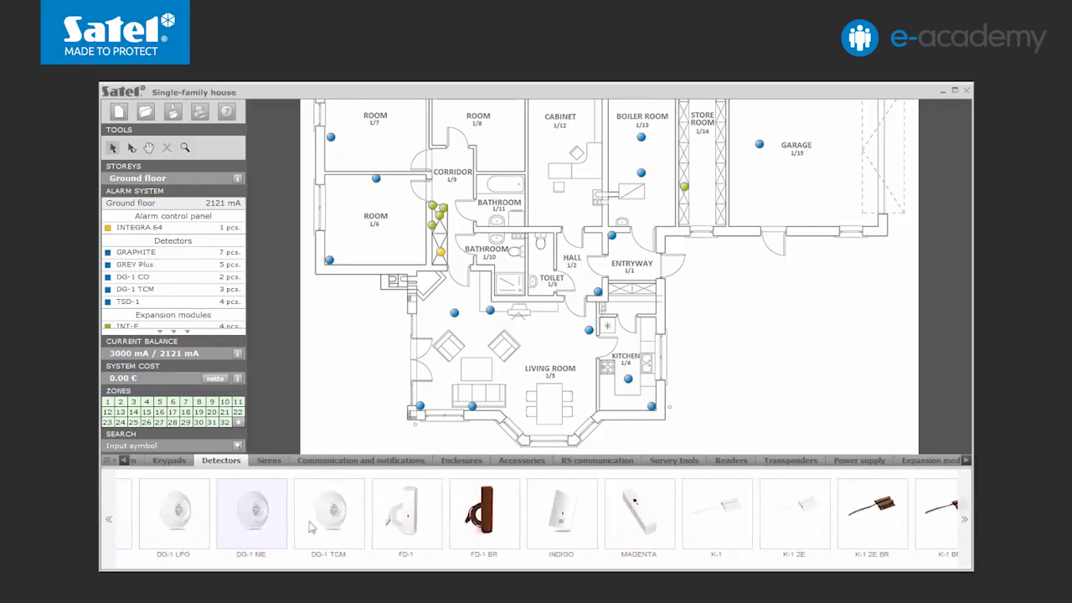
Step: Place FD-1 flood detectors in the kitchen, both bathrooms, the toilet and the boiler room
left_click_drag(407, 511, 653, 357)
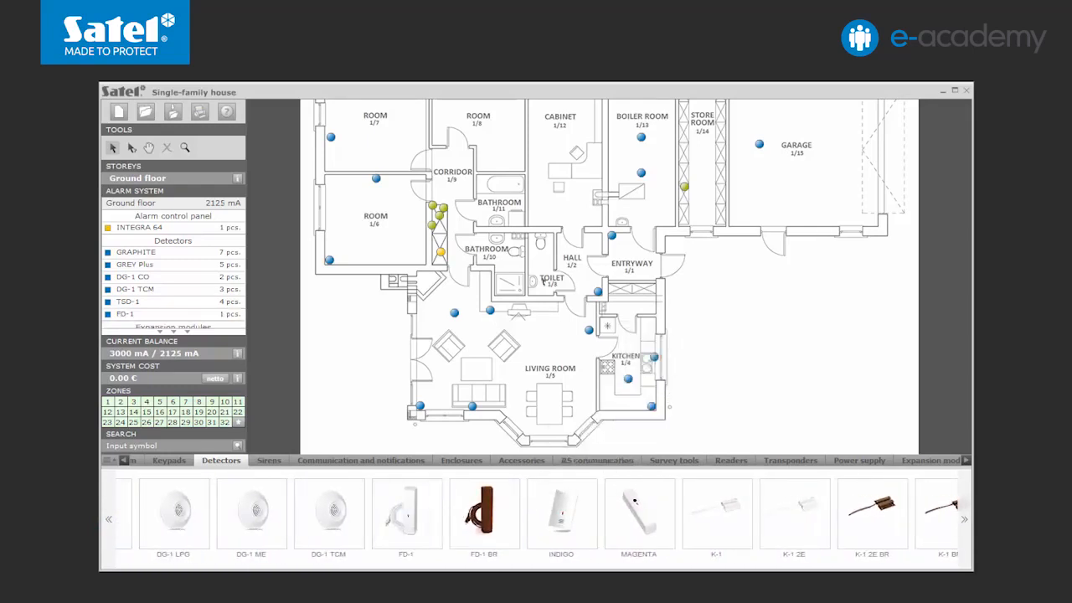
left_click(506, 242)
left_click(507, 218)
left_click(541, 286)
left_click(615, 218)
Step: Place S-2 magnetic detectors on the kitchen, living room and west room windows
left_click(963, 512)
left_click(805, 518)
left_click(663, 362)
left_click(555, 438)
left_click(443, 415)
left_click(414, 368)
left_click(415, 344)
left_click(319, 207)
left_click(318, 112)
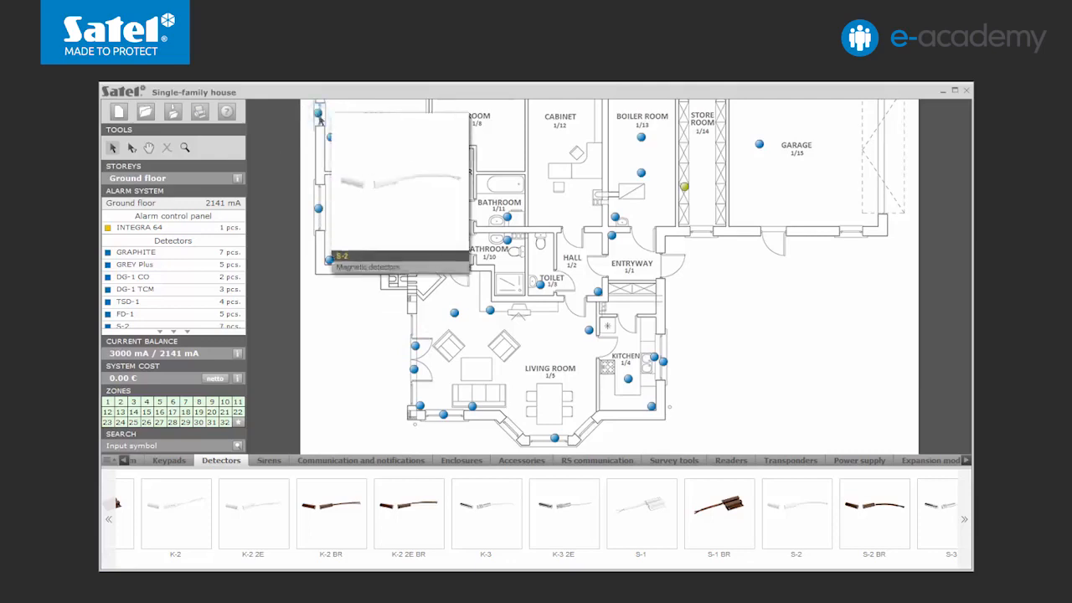
Step: Place S-2 magnetic detectors on the entryway, store room and garage south windows
left_click(662, 266)
left_click(704, 232)
left_click(775, 234)
left_click(853, 231)
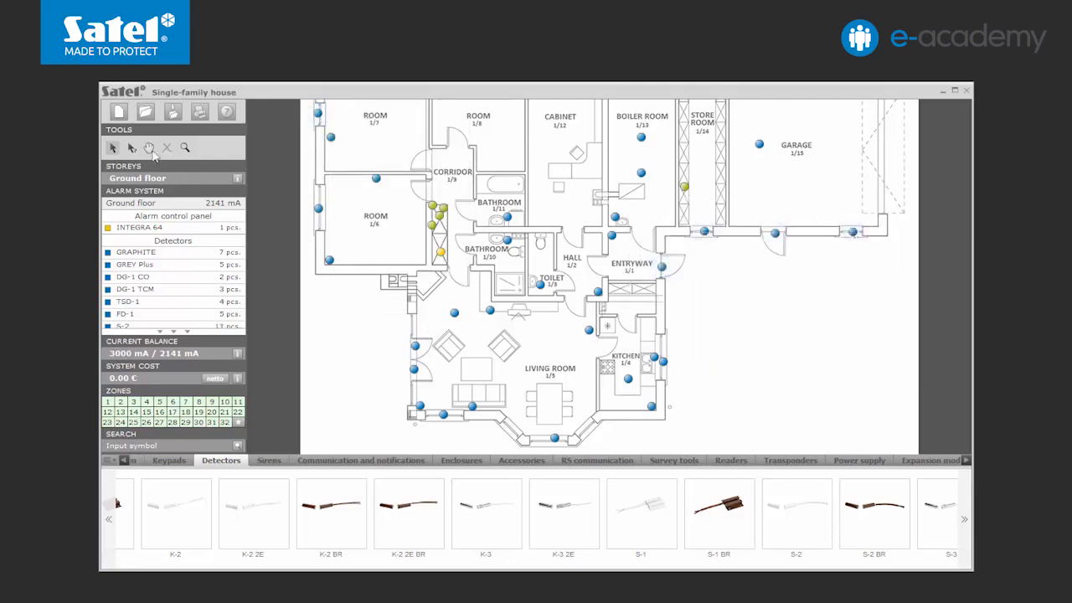
Step: Place S-2 magnetic detectors on the north windows of room 1/8, the cabinet, boiler room and store room
left_click(148, 147)
left_click_drag(512, 114, 513, 171)
left_click(112, 148)
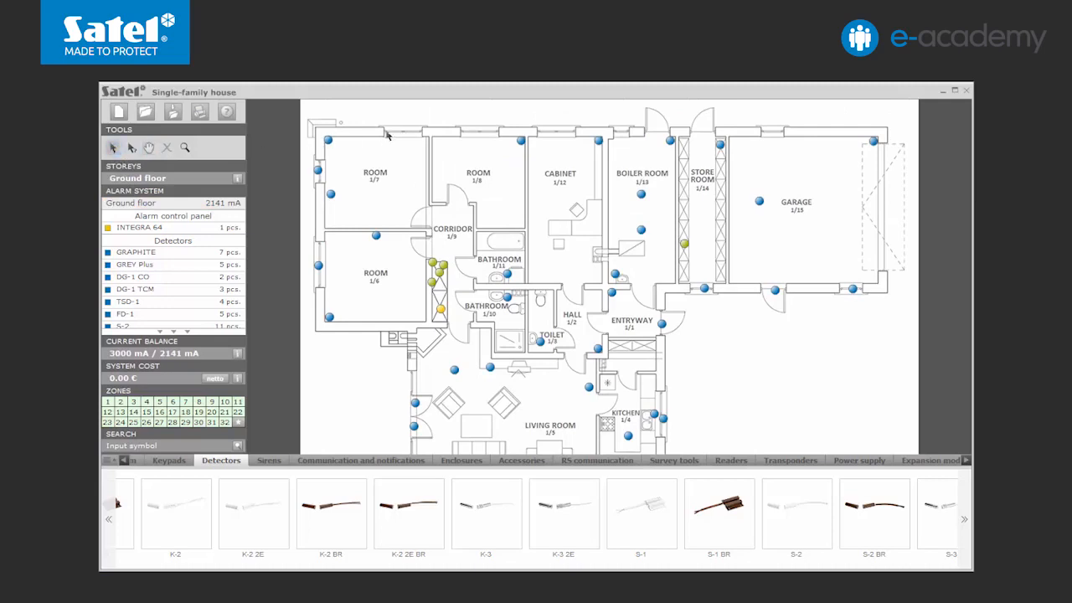
left_click(479, 131)
left_click(559, 132)
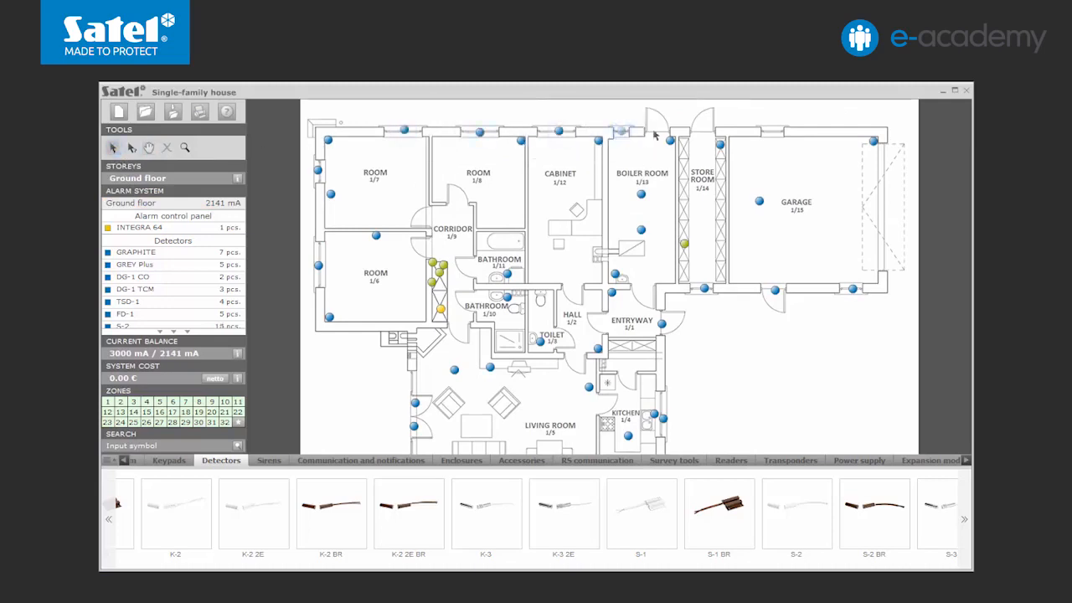
left_click(656, 131)
left_click(705, 130)
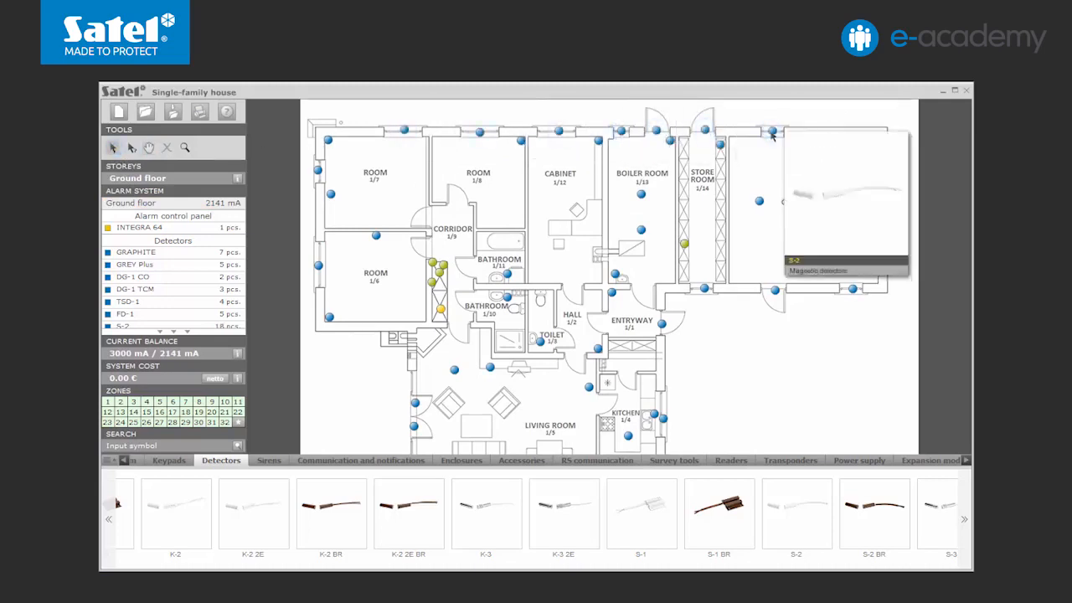
Step: Place another S-2 magnetic detector on the garage's east wall
mouse_move(965, 518)
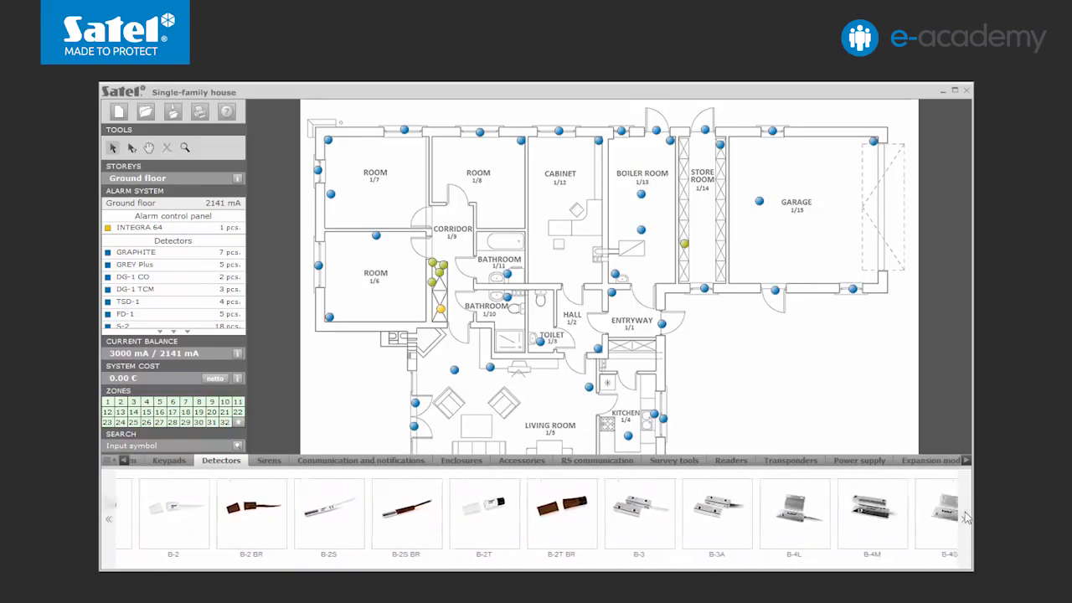
left_click(882, 266)
left_click(861, 354)
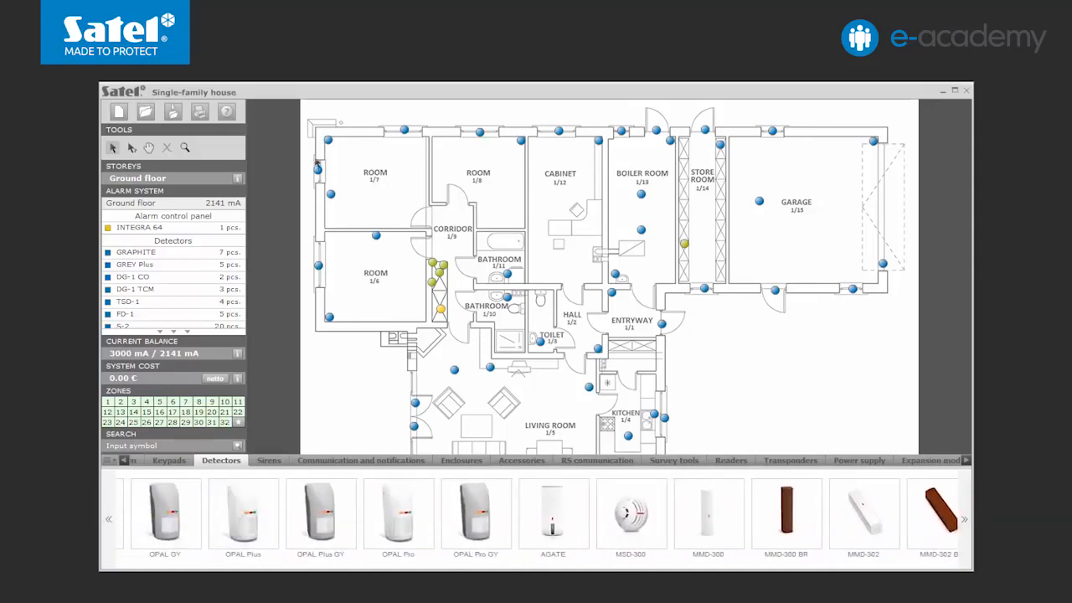
Step: Place outdoor detectors at the house's northwest and northeast corners, the garage's southeast corner and the entryway
left_click(310, 132)
left_click(325, 122)
left_click(879, 122)
left_click(891, 134)
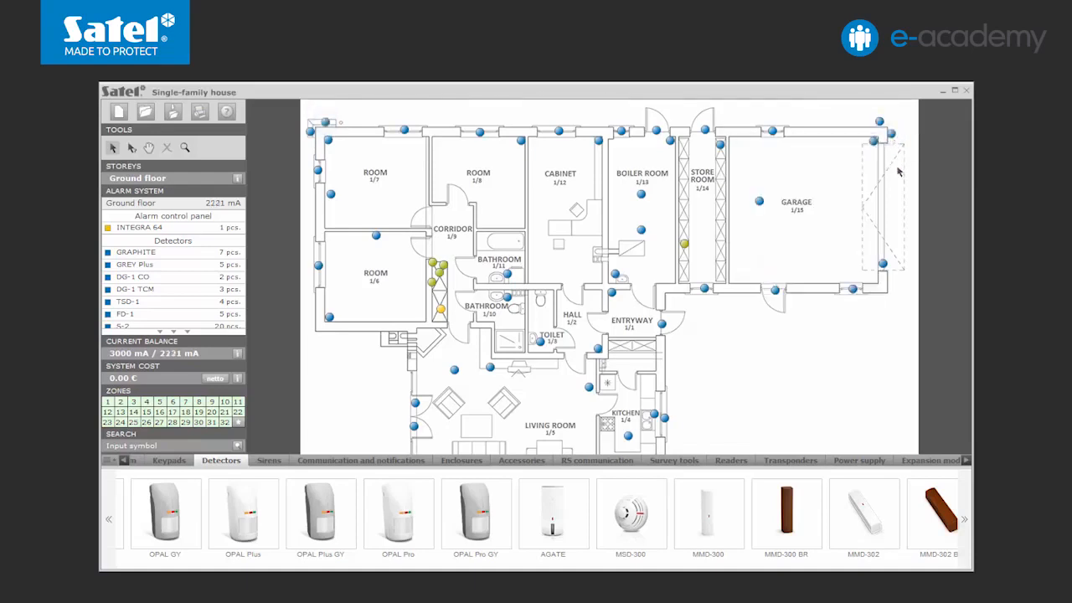
left_click(883, 294)
left_click(673, 301)
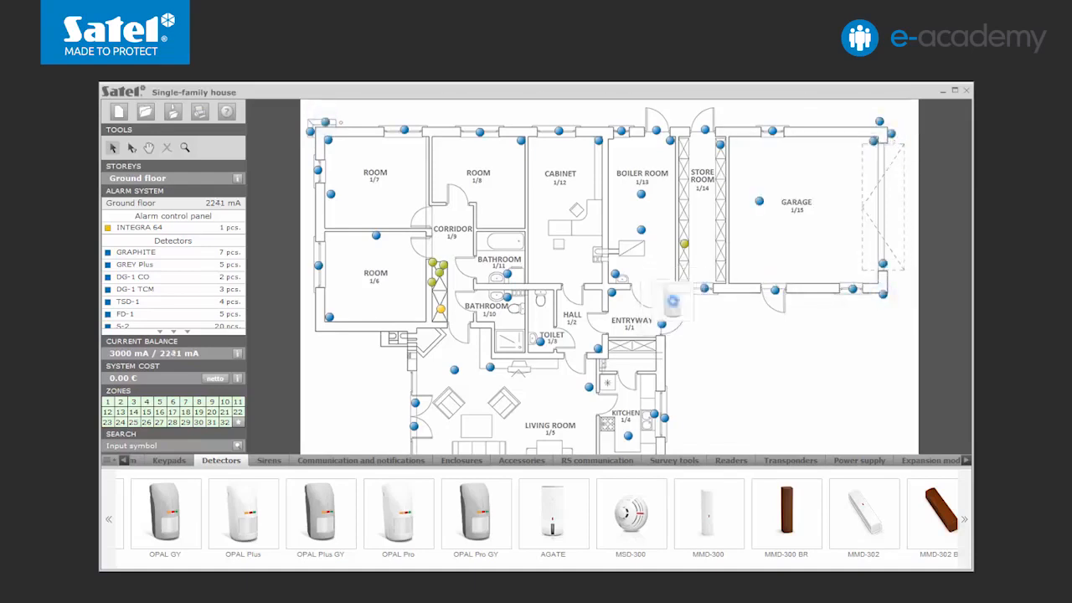
Step: Place outdoor detectors at the living room's southwest corner and the kitchen's southeast corner
left_click(150, 149)
left_click_drag(402, 303, 402, 247)
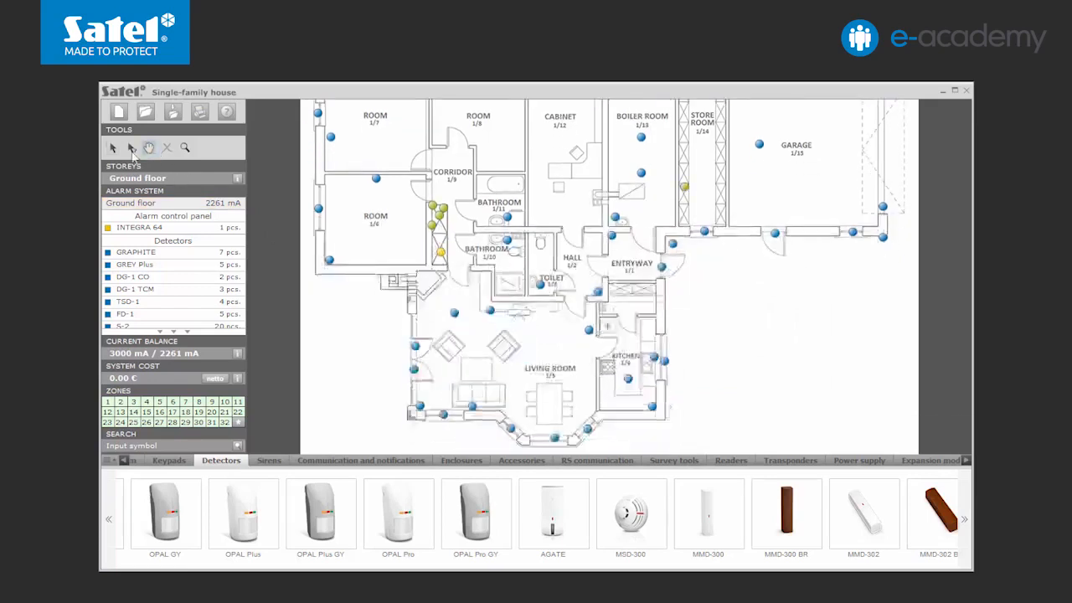
left_click(113, 148)
left_click(402, 412)
left_click(417, 425)
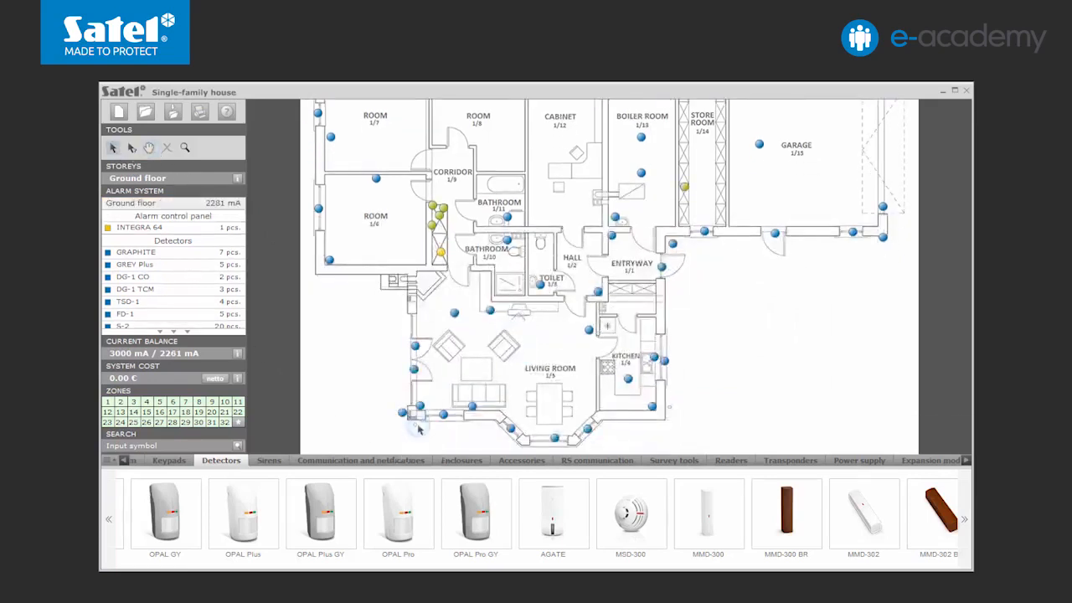
left_click(660, 421)
Step: Attach BRACKET C mounts to the outdoor detectors at the kitchen, living room and entryway corners
left_click(522, 460)
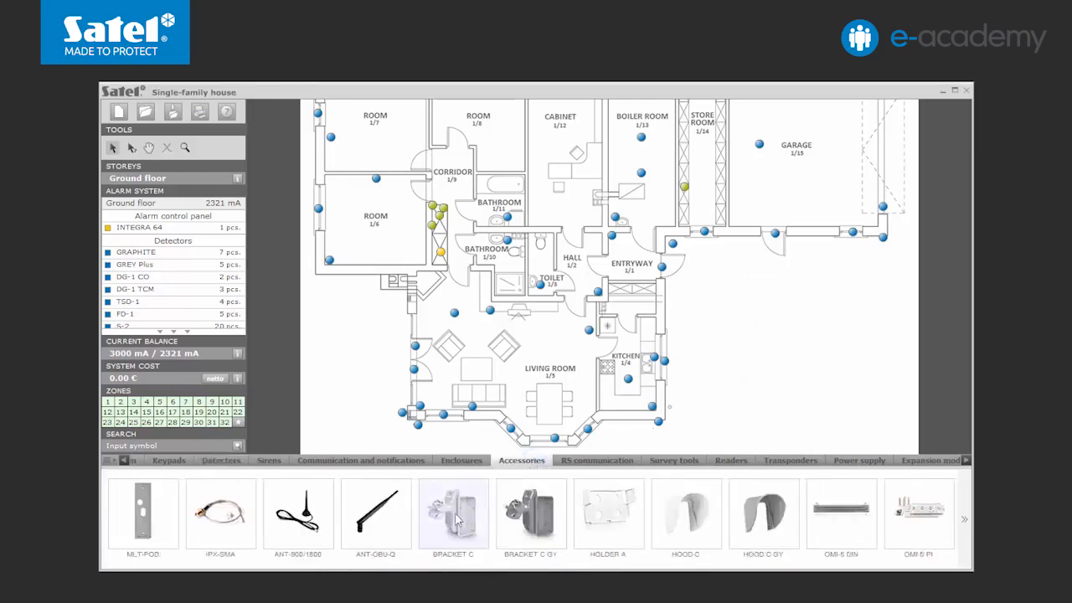
left_click(650, 423)
left_click(423, 427)
left_click(399, 400)
left_click(683, 245)
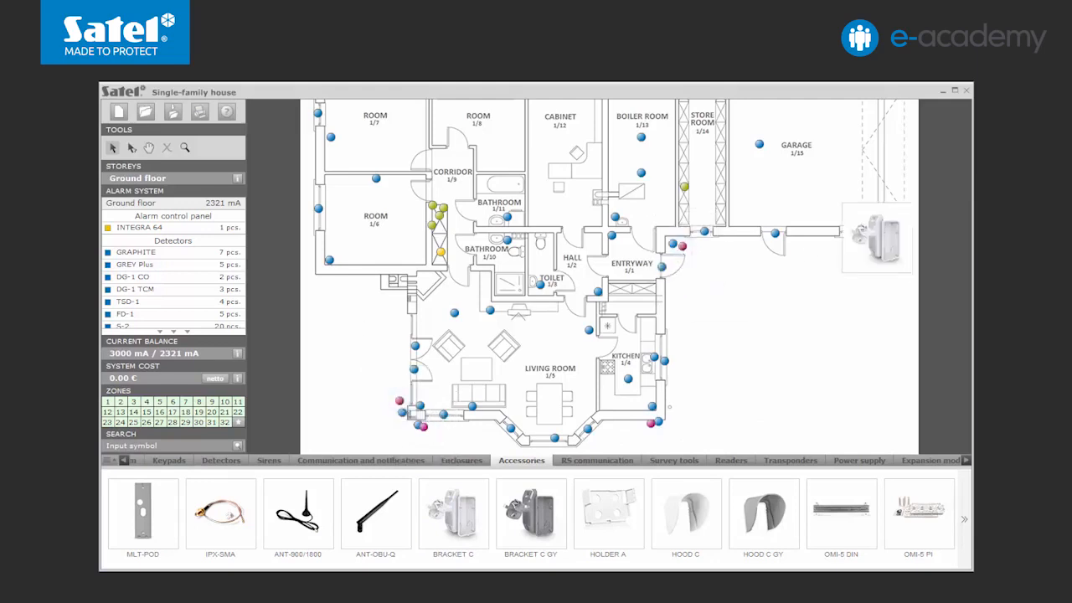
Step: Attach BRACKET C mounts to the outdoor detectors at the northwest and northeast corners
left_click(149, 148)
left_click_drag(551, 262, 550, 318)
left_click(113, 147)
left_click(309, 138)
left_click(336, 122)
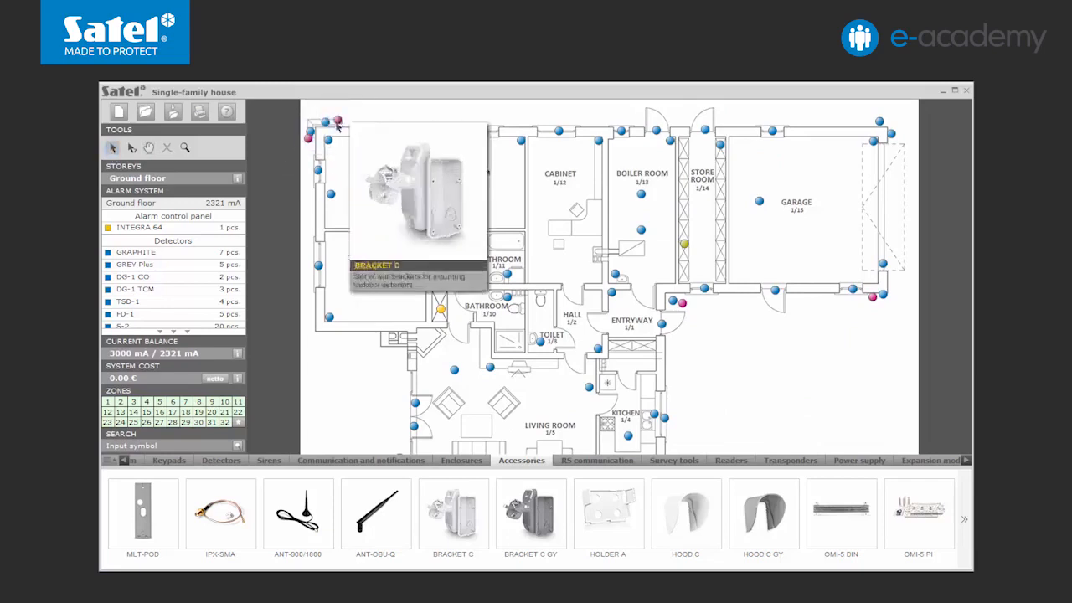
left_click(869, 120)
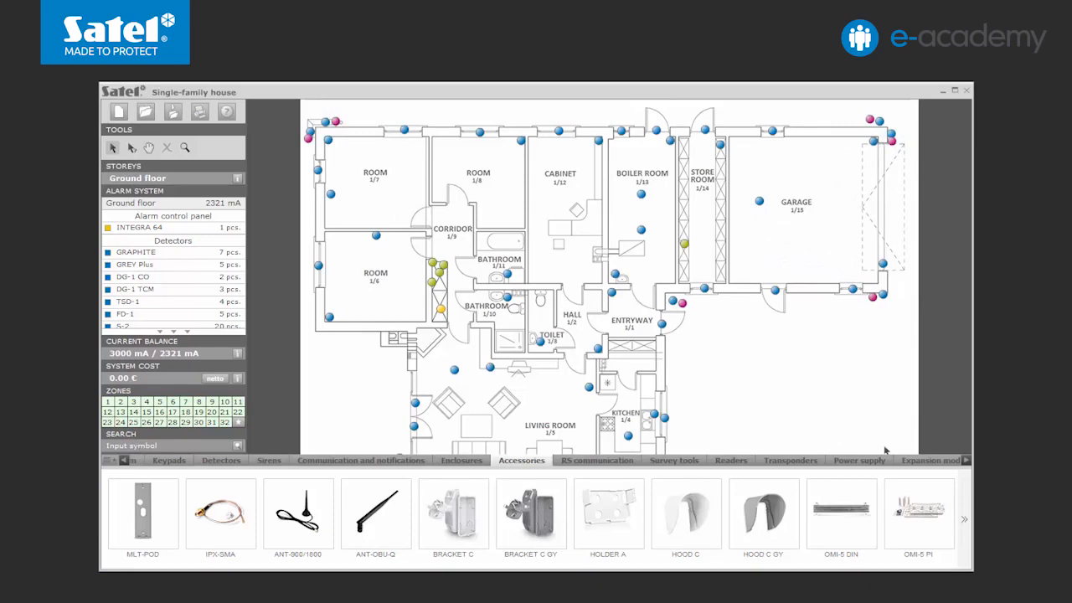
Step: Place an expansion module on the store room's west wall
left_click(929, 460)
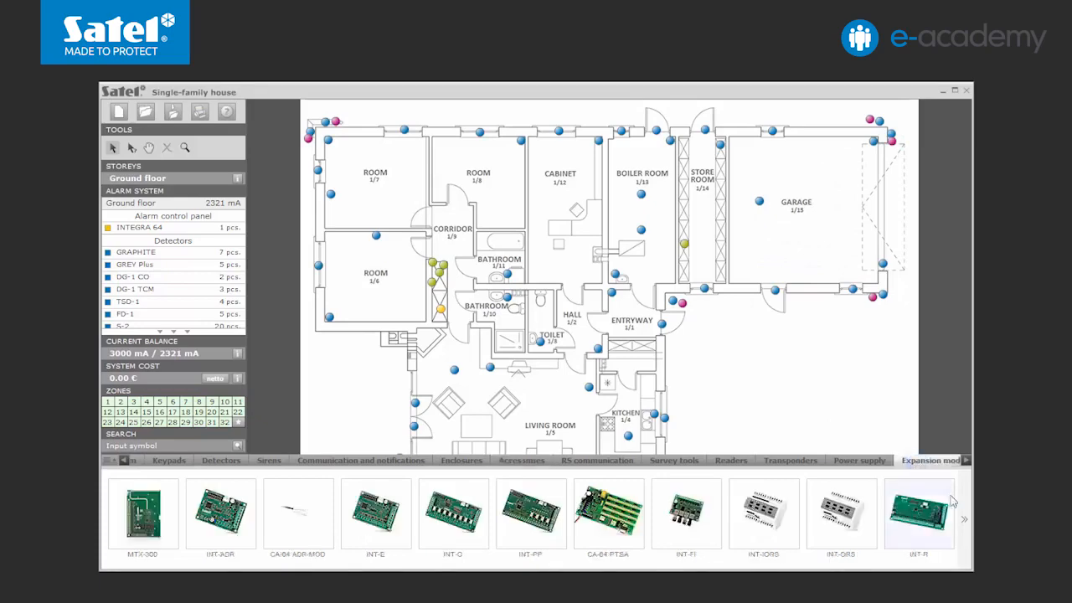
scroll(825, 520, "down", 2)
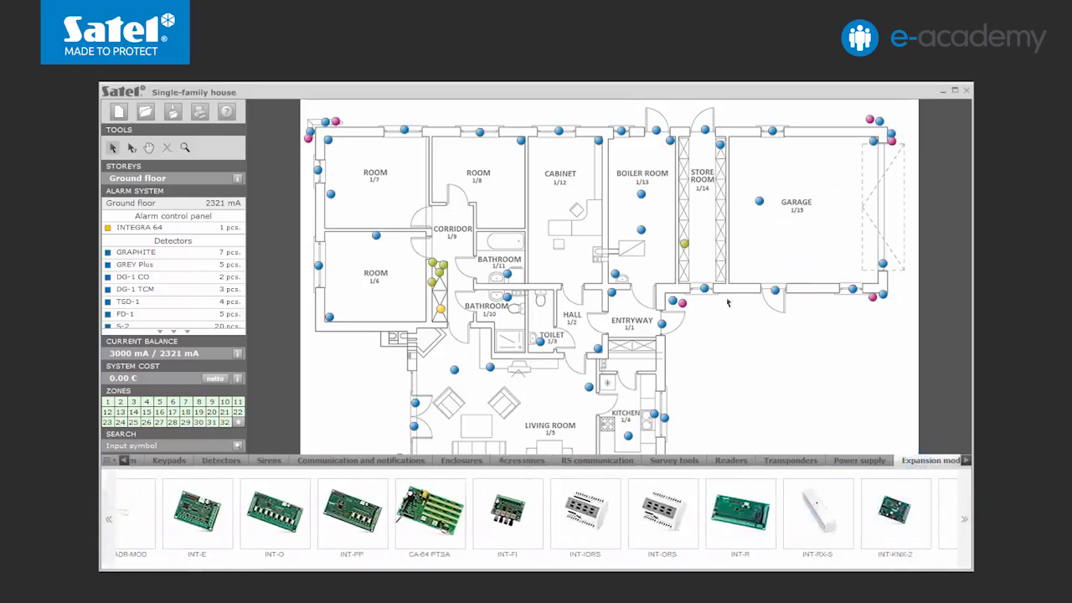
left_click(684, 277)
left_click(537, 299)
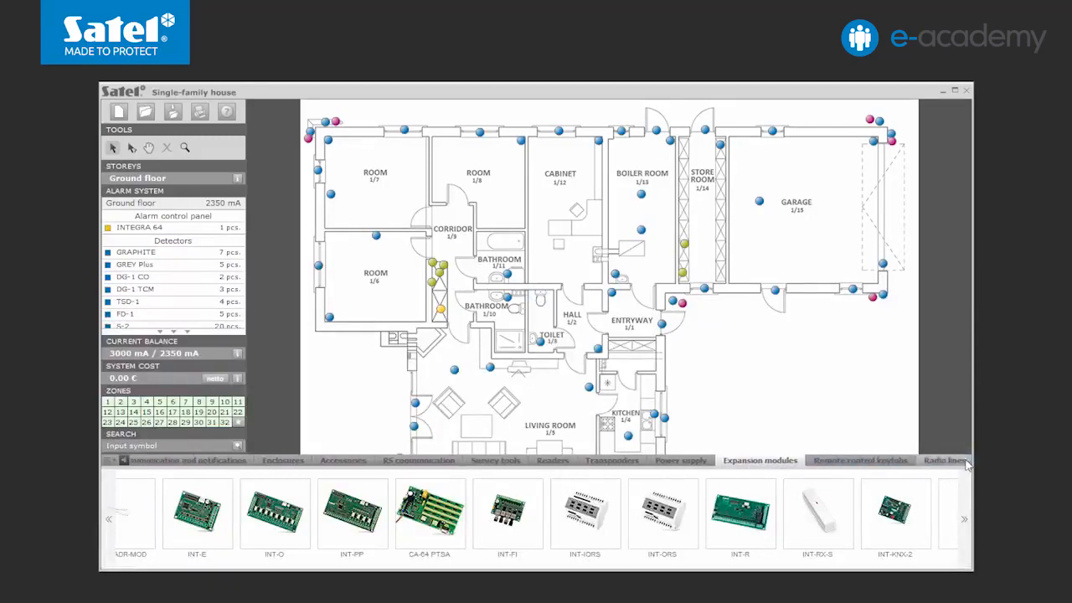
Step: Add four T-4 remote control keyfobs to the plan near the entryway
left_click(860, 460)
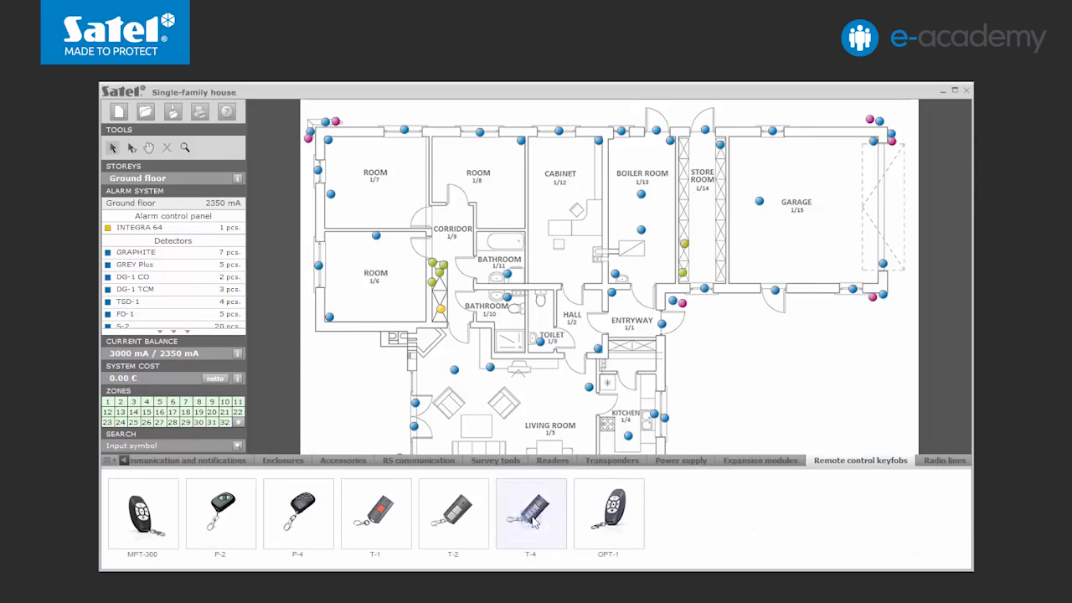
left_click_drag(778, 322, 712, 305)
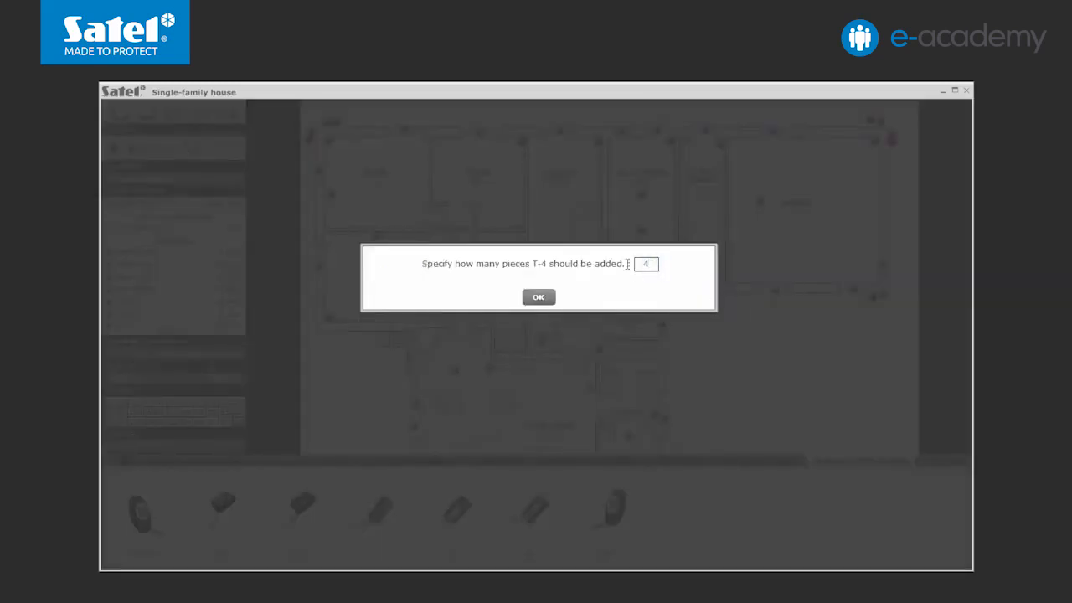
left_click(540, 298)
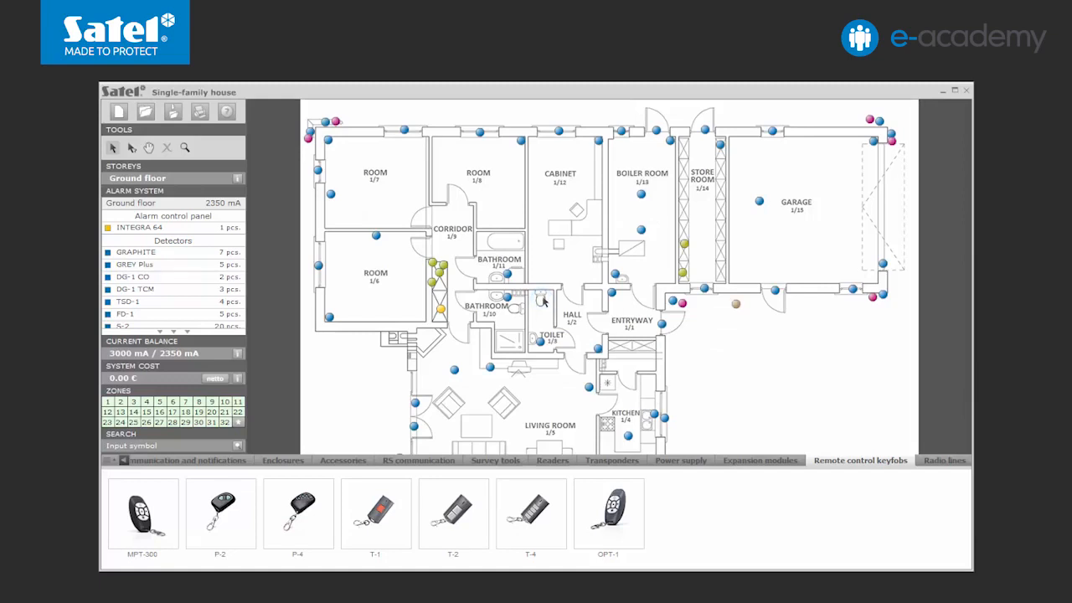
Step: Place indoor sirens in the hall and in the garage
left_click(125, 461)
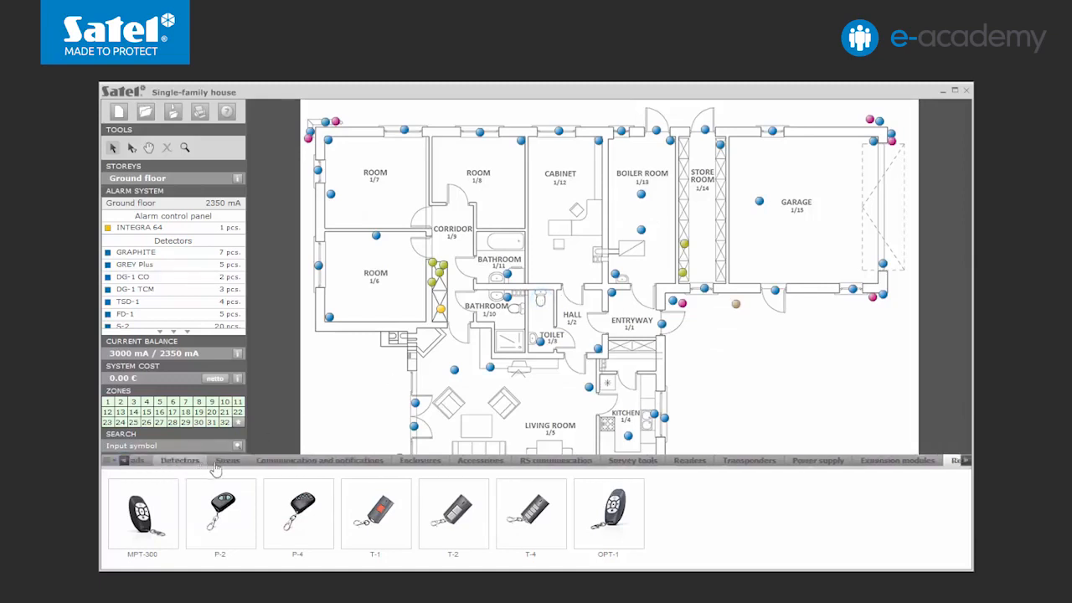
left_click(238, 465)
left_click(965, 519)
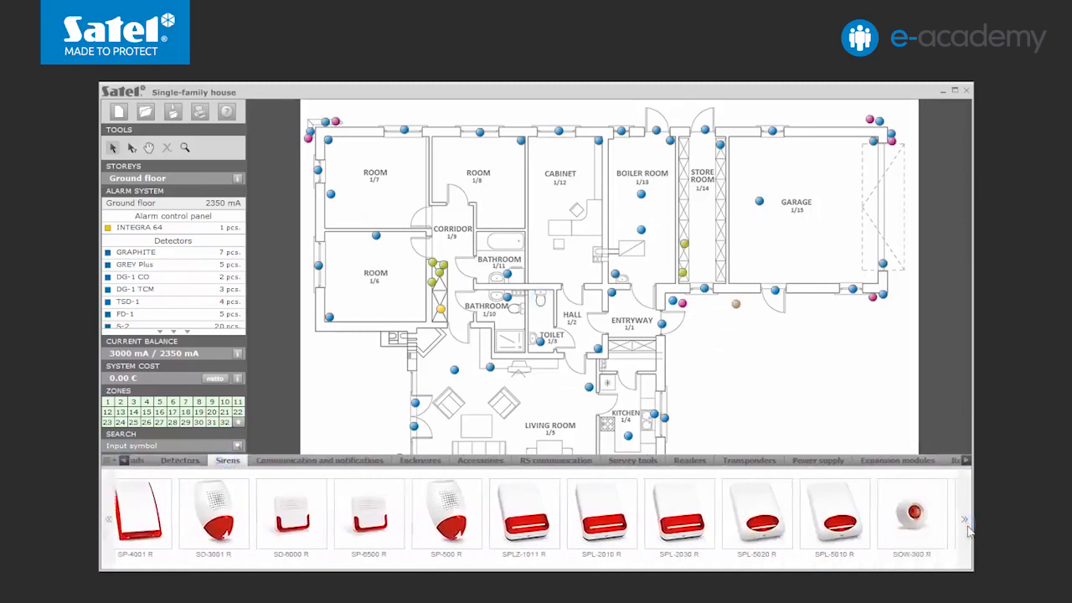
left_click_drag(734, 513, 595, 295)
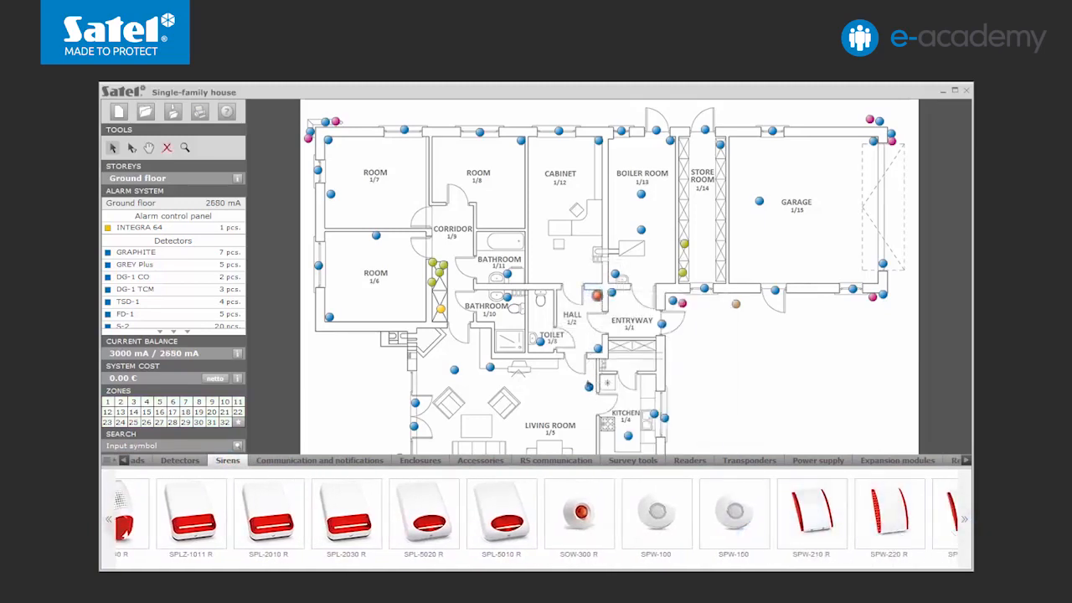
left_click_drag(889, 511, 815, 148)
Step: Place an SP-4002 R outdoor siren on the south wall by the kitchen
left_click(148, 148)
left_click_drag(471, 313, 471, 256)
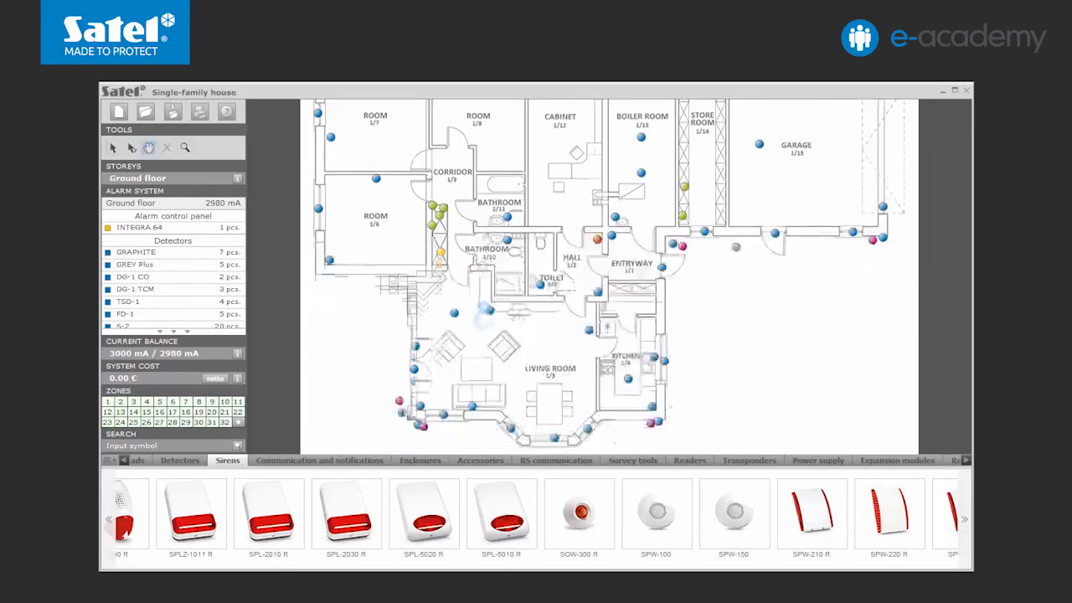
left_click(112, 147)
left_click(109, 519)
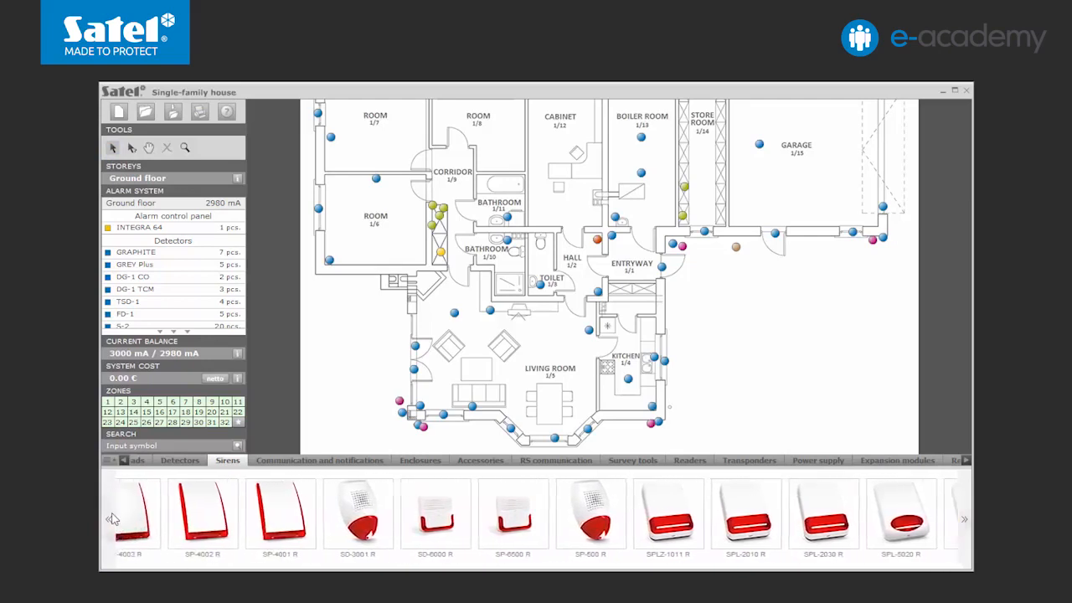
left_click_drag(232, 536, 630, 427)
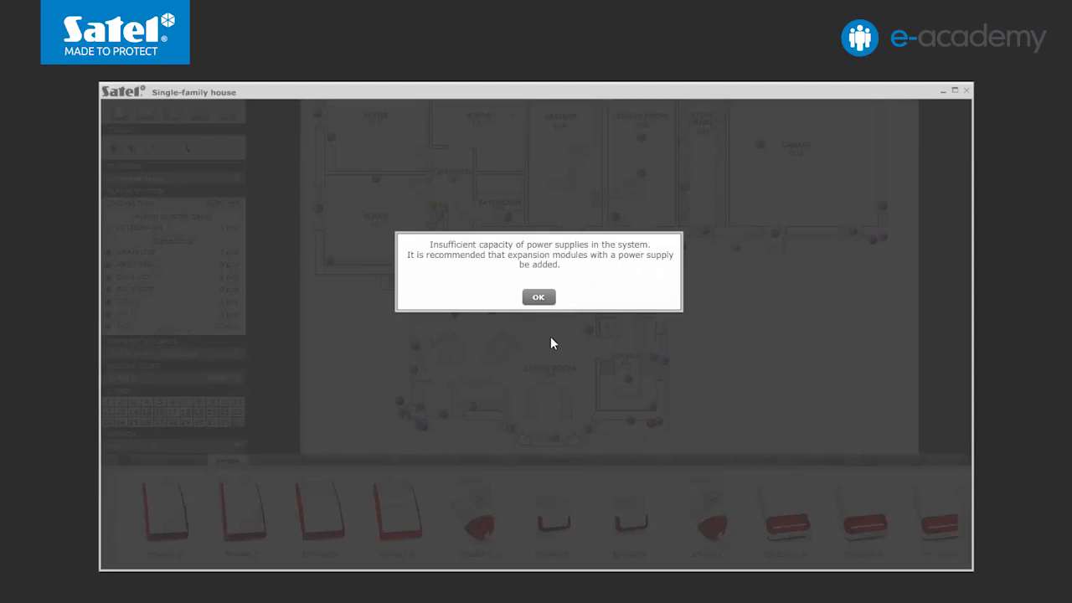
left_click(541, 300)
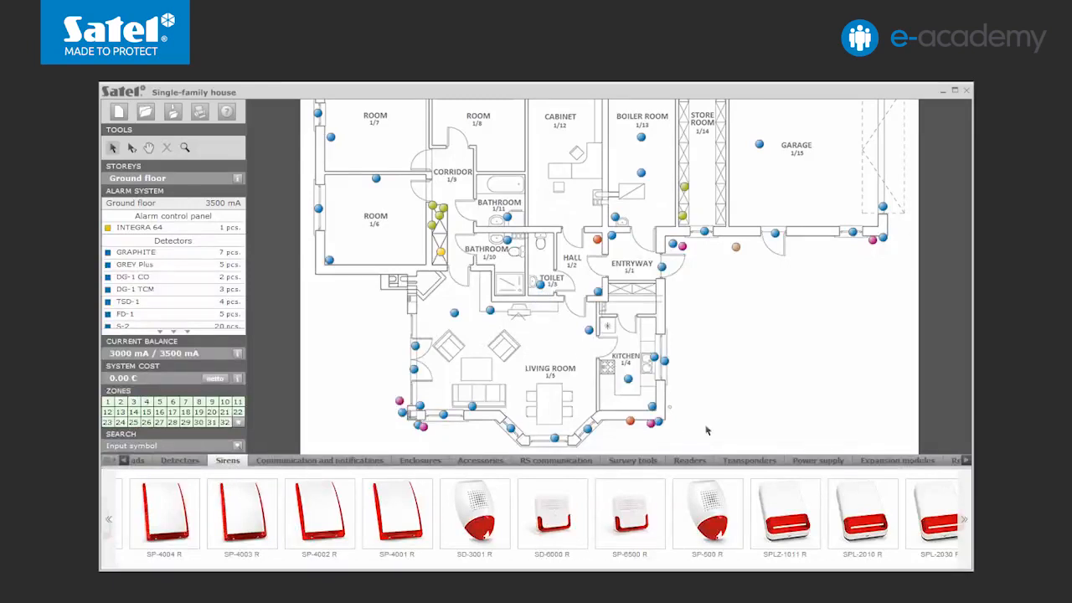
Step: Add an APS-412 power supply in the corridor
left_click(800, 461)
left_click_drag(615, 519, 439, 245)
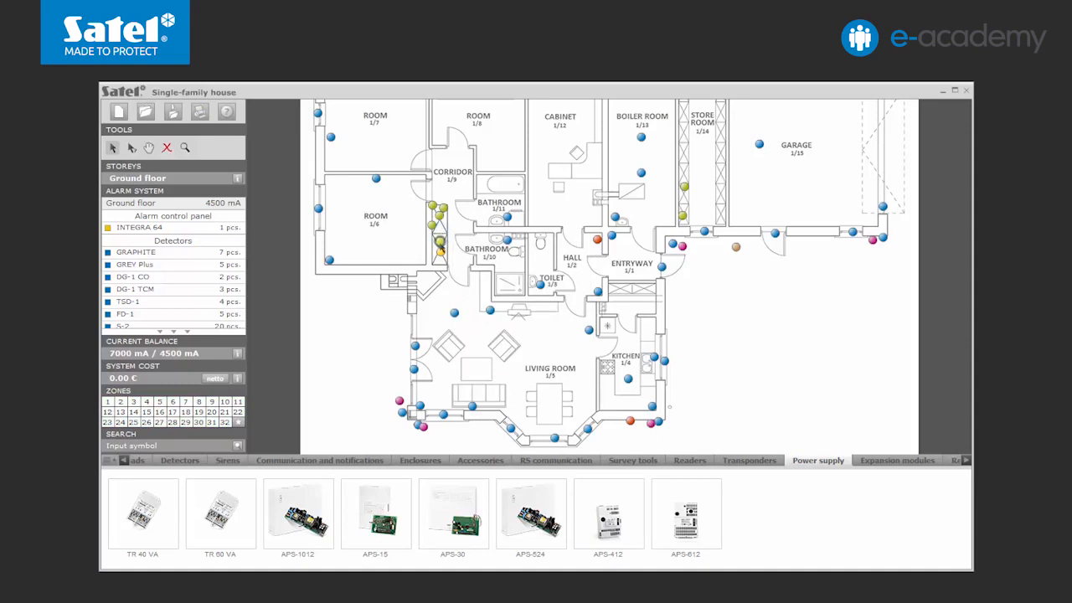
Step: Place another outdoor siren on the north wall between the cabinet and the boiler room
left_click(231, 463)
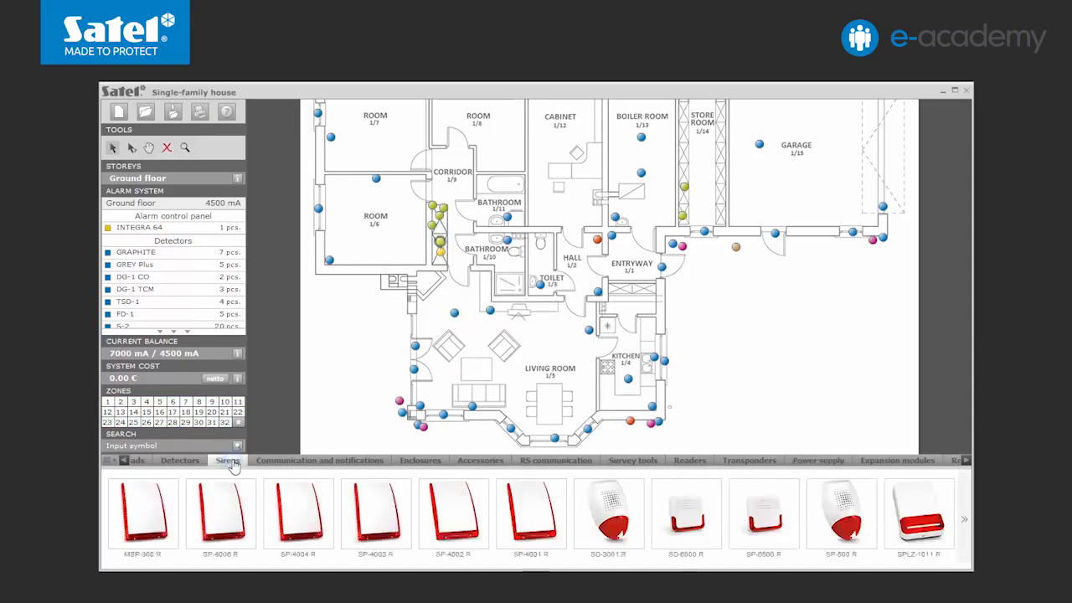
left_click(148, 147)
left_click_drag(354, 209, 353, 266)
left_click(112, 147)
left_click(595, 124)
Step: Add ETHM-1 Plus and GSM-X communication modules in the corridor next to the control panel
left_click(366, 462)
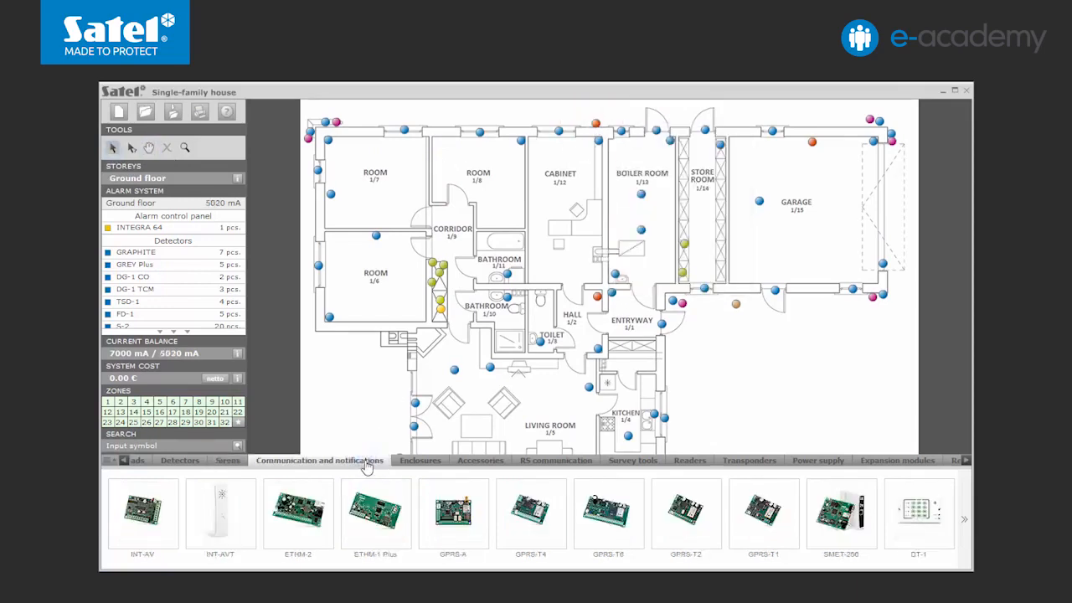
left_click_drag(375, 511, 450, 290)
left_click(964, 519)
left_click_drag(838, 513, 448, 306)
mouse_move(448, 308)
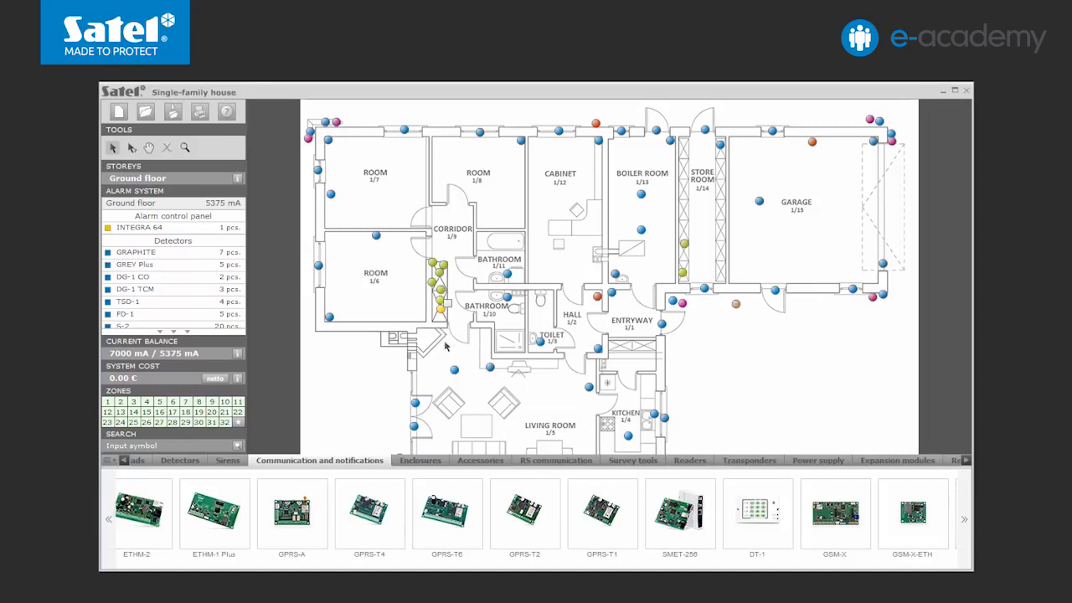
Step: Place two OPU-3 P enclosures in the corridor next to the control panel
left_click(419, 460)
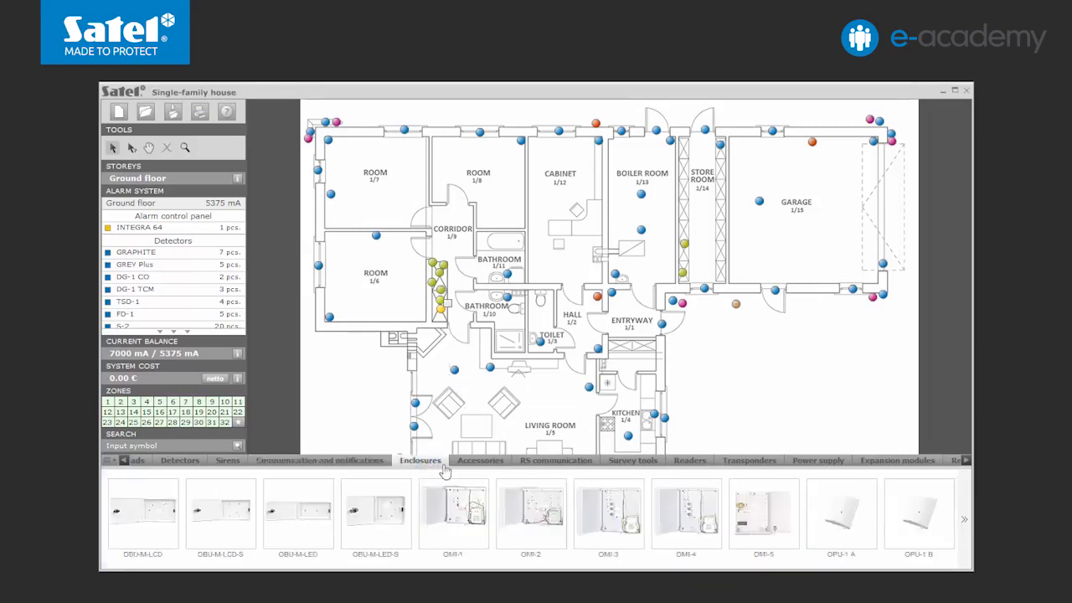
left_click(967, 524)
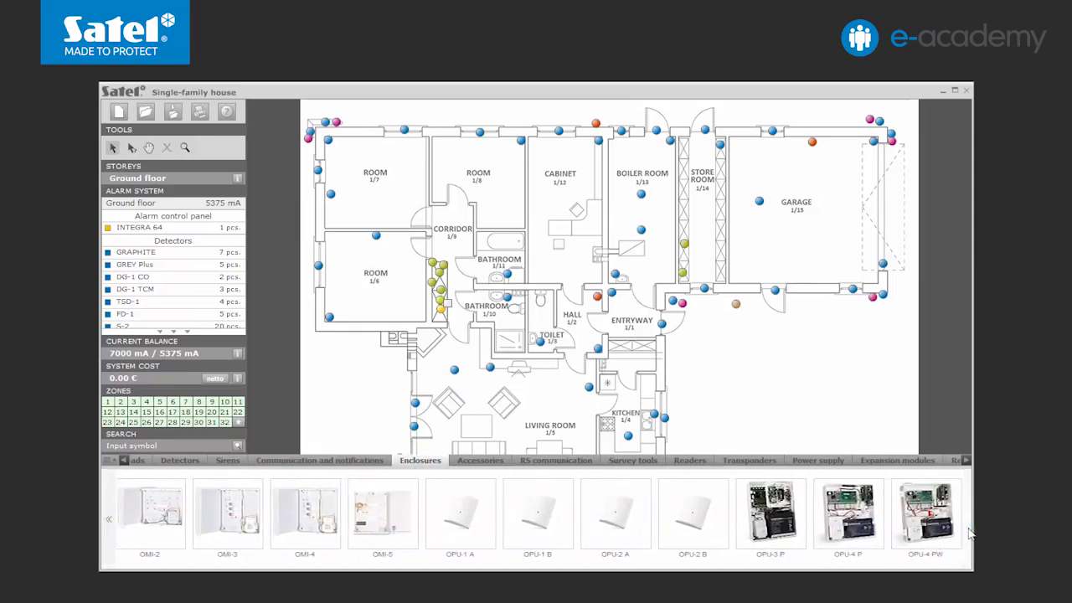
left_click_drag(771, 536, 460, 313)
left_click_drag(766, 521, 463, 273)
Step: Open the first enclosure and move the INTEGRA 64, APS-412, ETHM-1 Plus and INT-E into it
double_click(463, 272)
left_click_drag(530, 209, 620, 214)
left_click_drag(437, 313, 678, 251)
left_click_drag(439, 308, 678, 301)
left_click_drag(443, 289, 664, 300)
left_click_drag(435, 282, 655, 298)
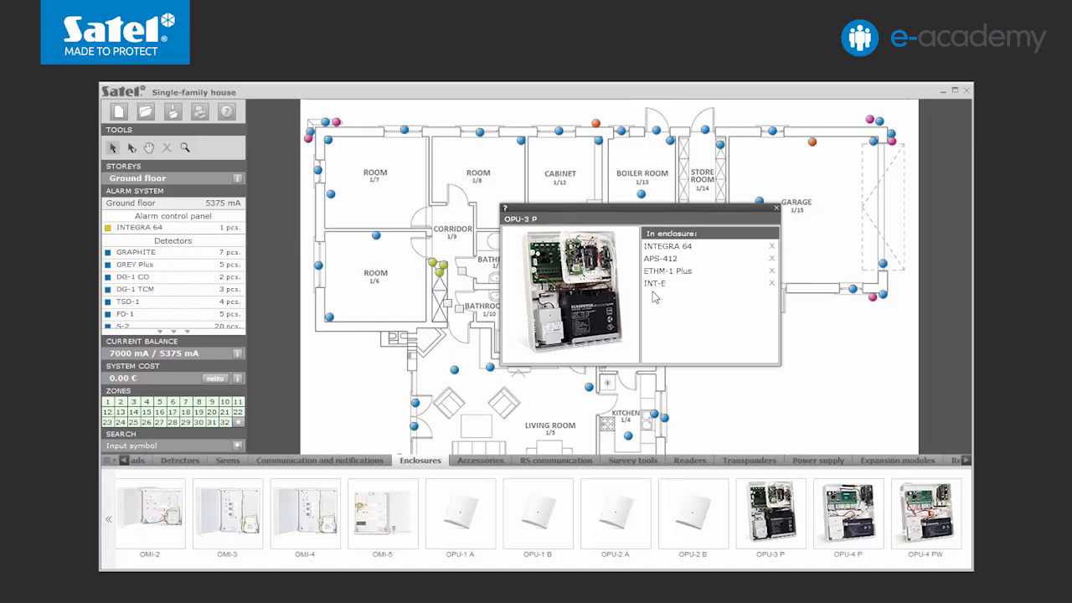
Step: Add a TR 60 VA transformer to the same enclosure and close its window
left_click(809, 460)
left_click_drag(219, 511, 702, 322)
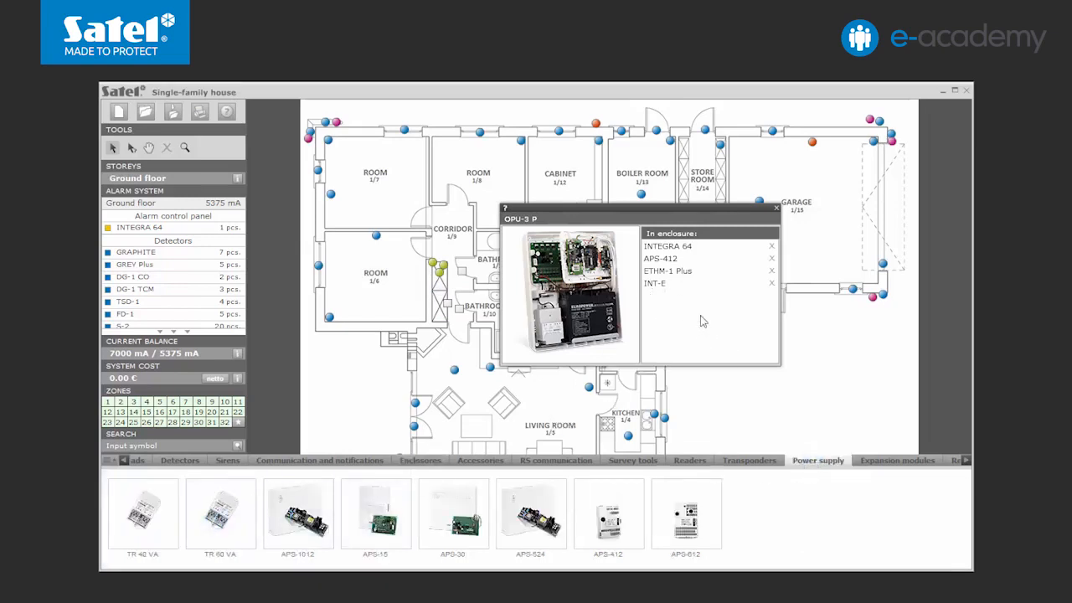
left_click(776, 210)
Step: Open the second enclosure, move three INT-E expanders into it, and close its window
double_click(461, 311)
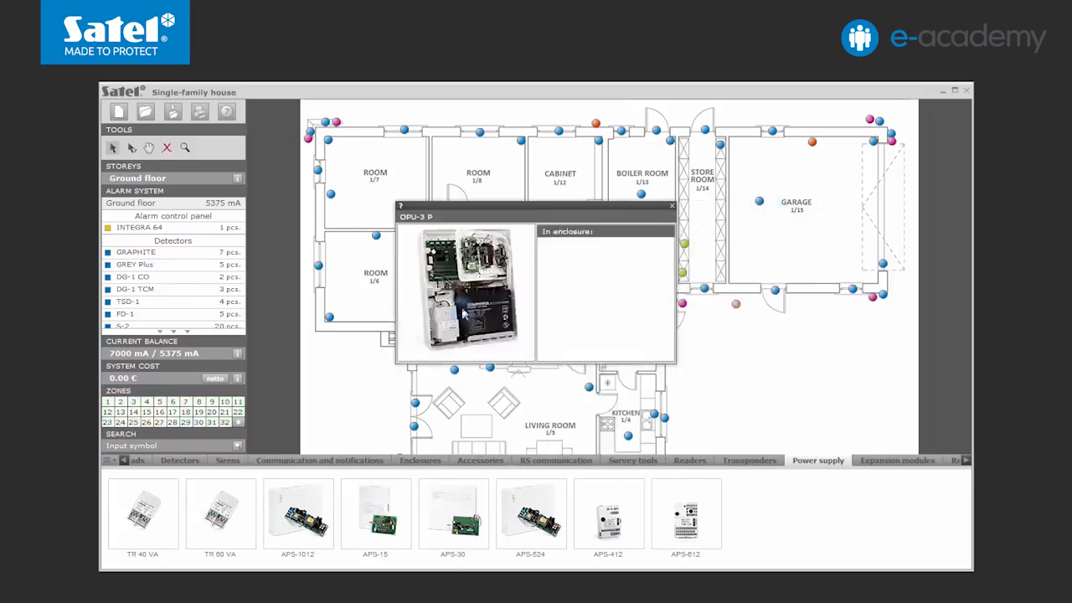
left_click_drag(507, 211, 625, 211)
left_click_drag(439, 266, 666, 260)
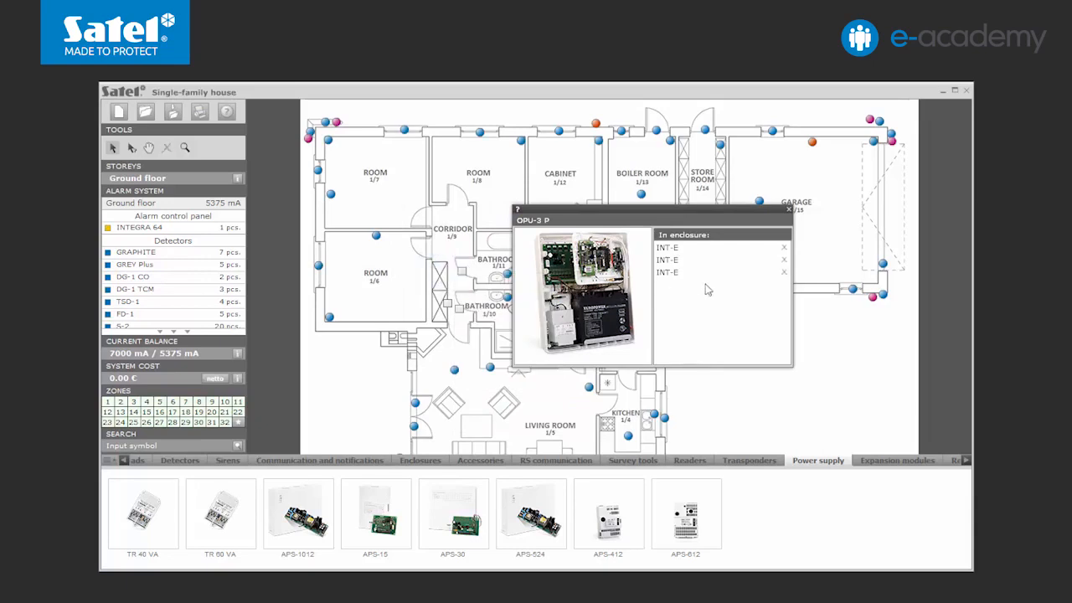
left_click(789, 209)
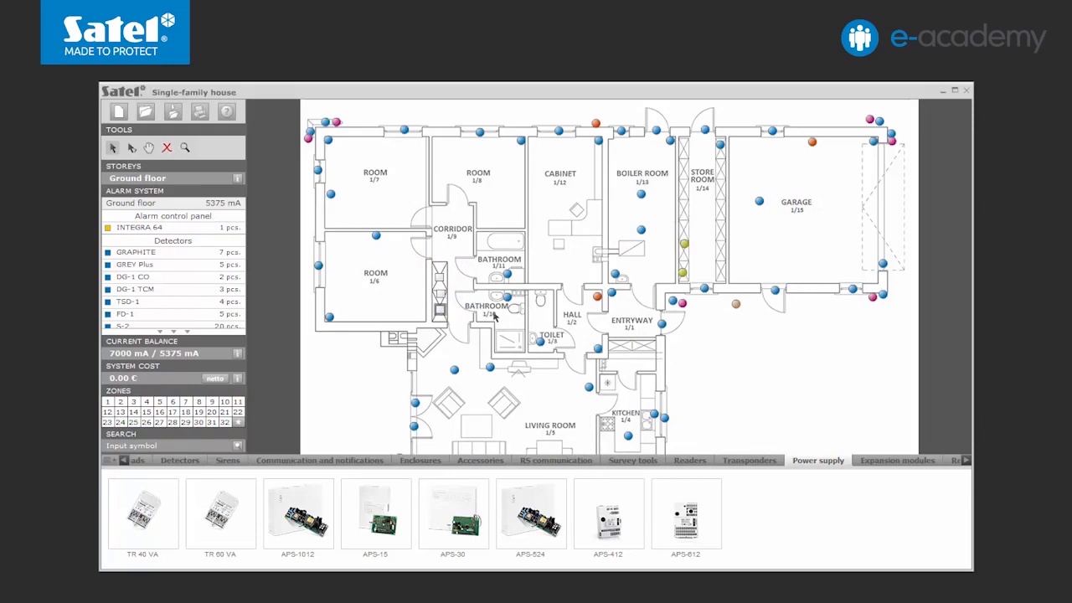
Step: Place keypads: INT-TSG-BSB at the garage entrance, INT-TSH-SSW in the hall, and INT-TSI-WSW in the living room
left_click(124, 460)
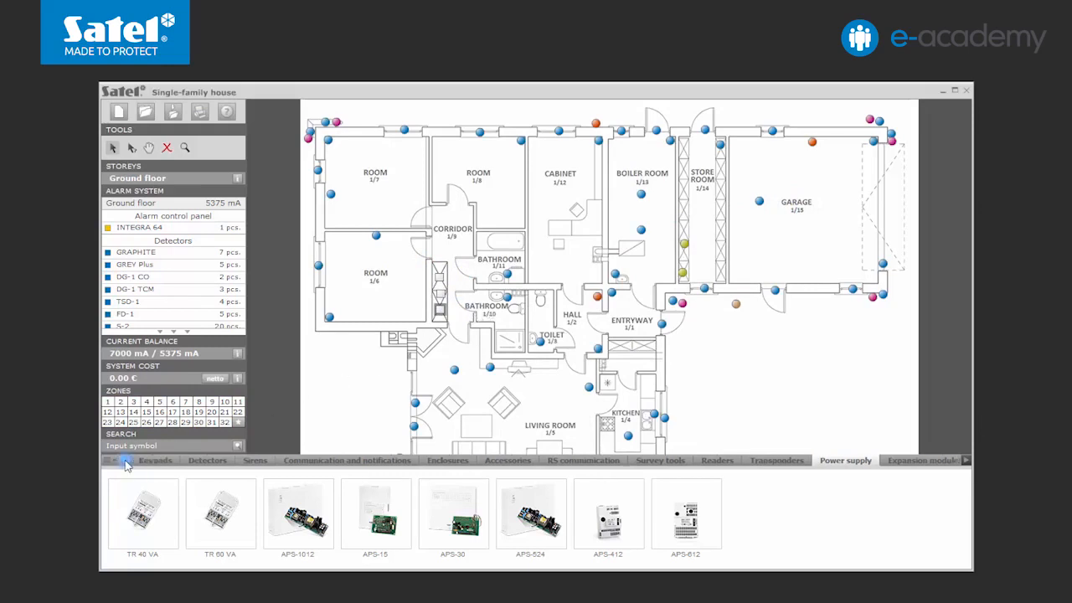
left_click(160, 462)
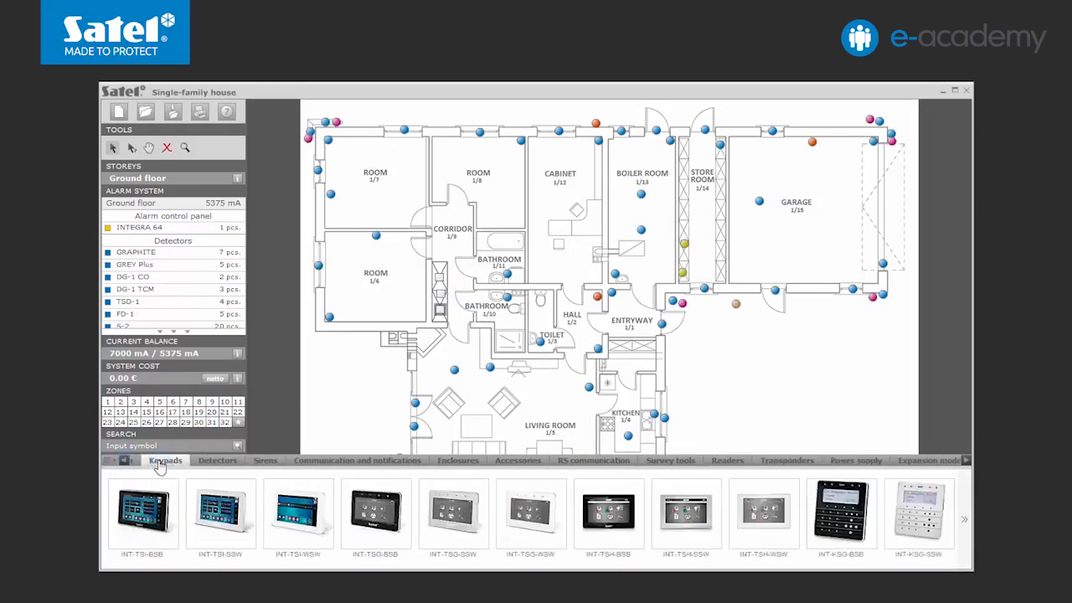
left_click_drag(608, 511, 870, 276)
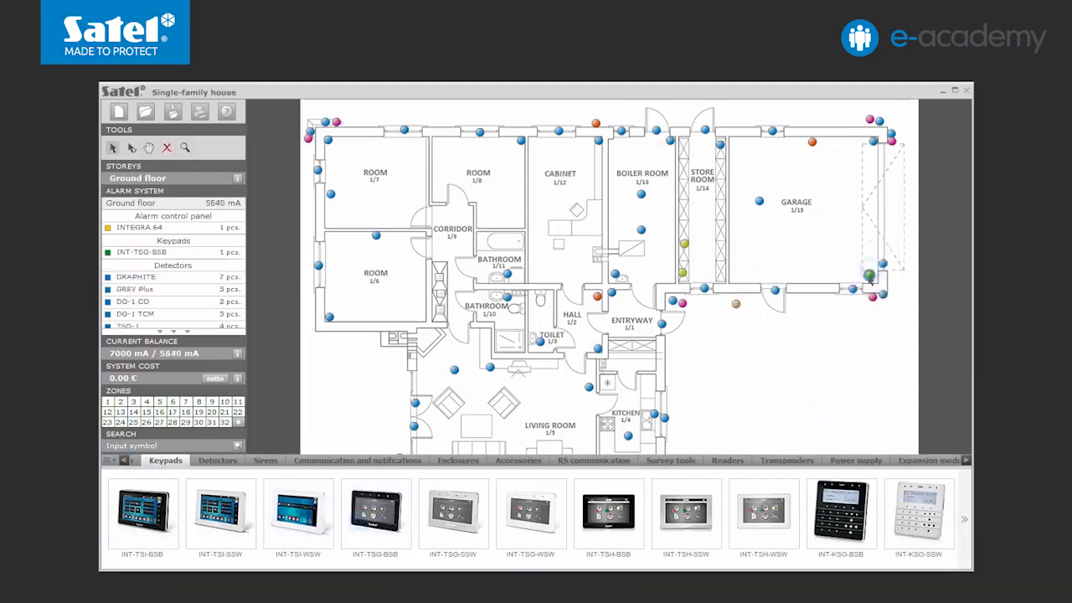
left_click_drag(686, 511, 597, 310)
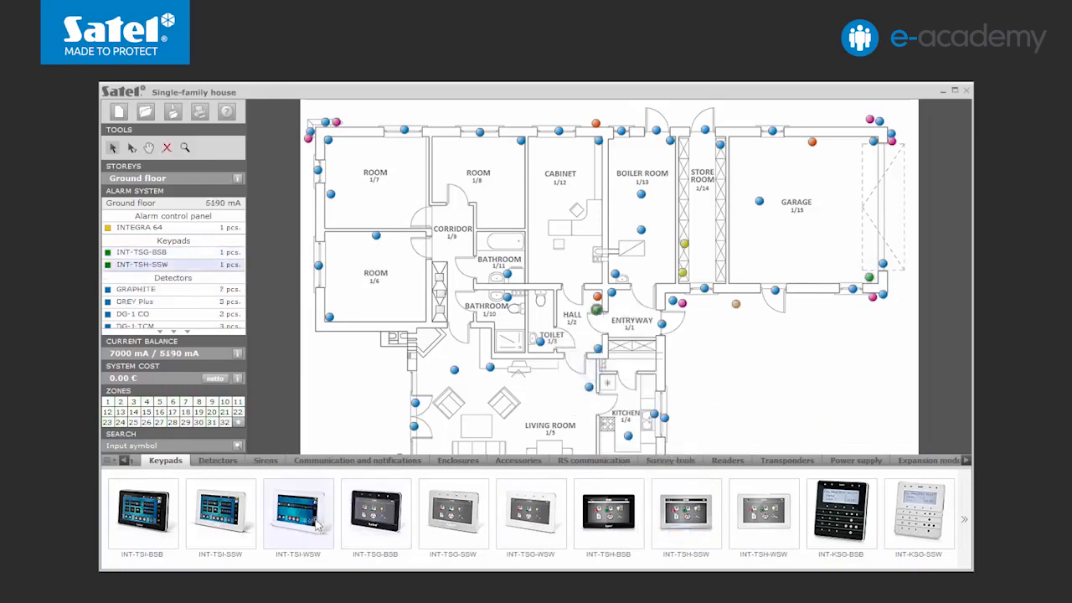
left_click(545, 366)
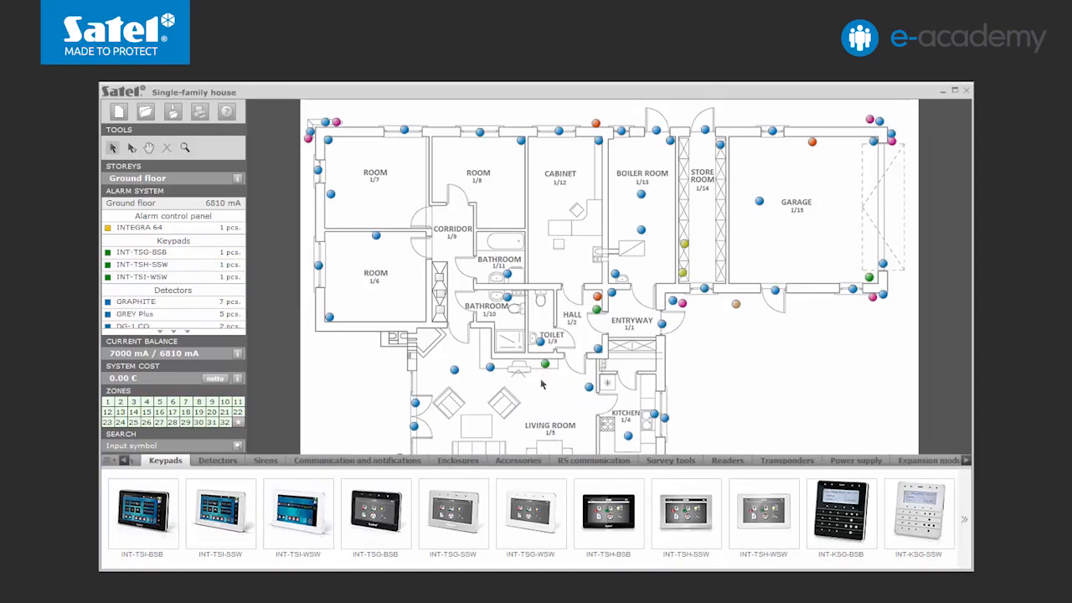
Step: Open the current balance and set the battery supply operating time to 12 h
left_click(237, 353)
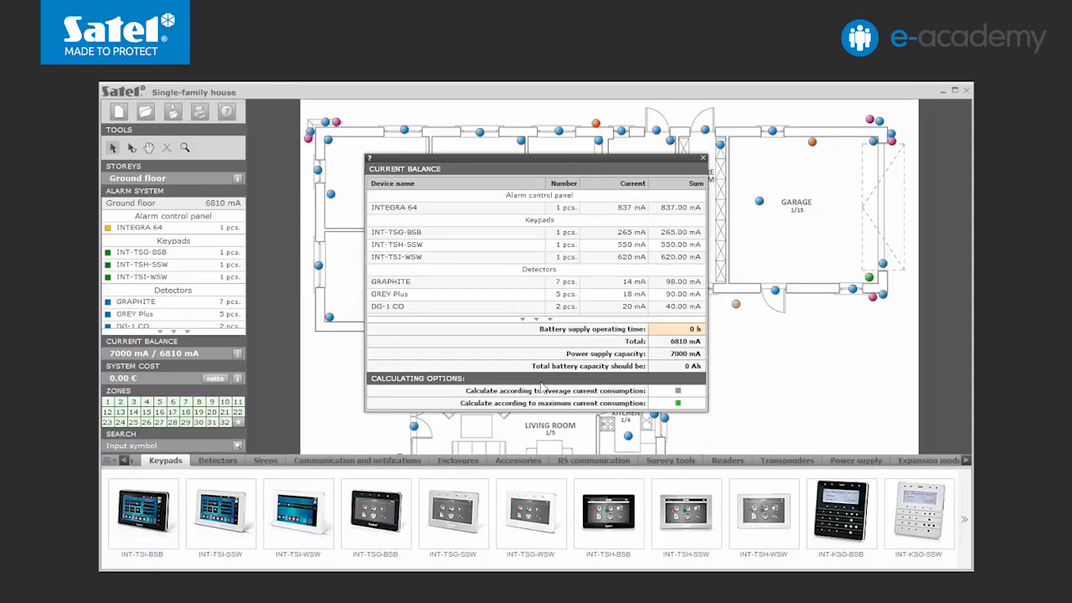
left_click(690, 329)
type("12")
Step: Review the system cost lists of system elements, the price list and additional elements
left_click(238, 379)
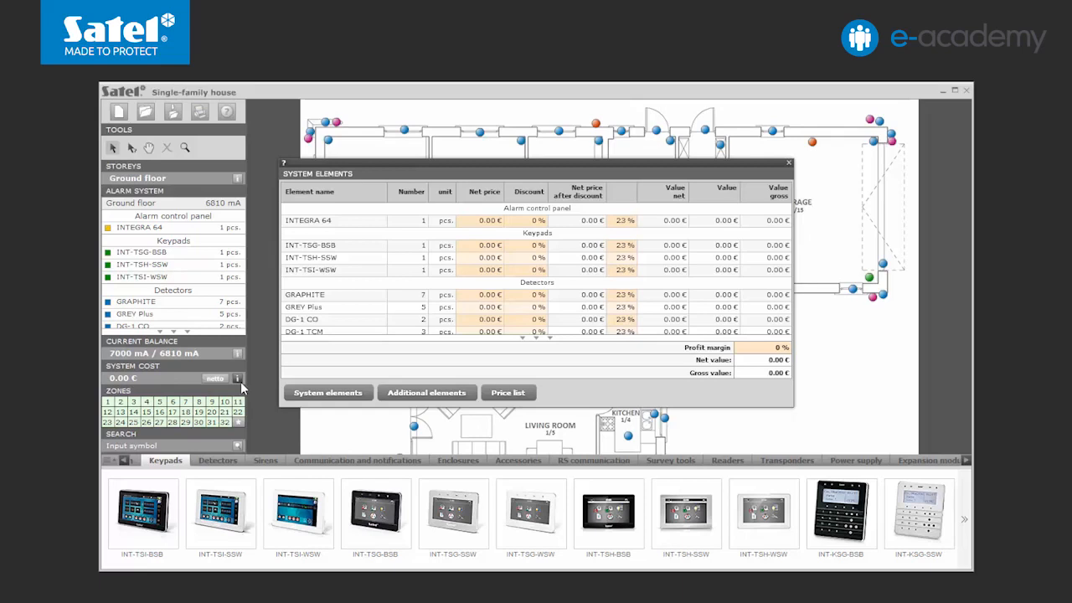
left_click(497, 396)
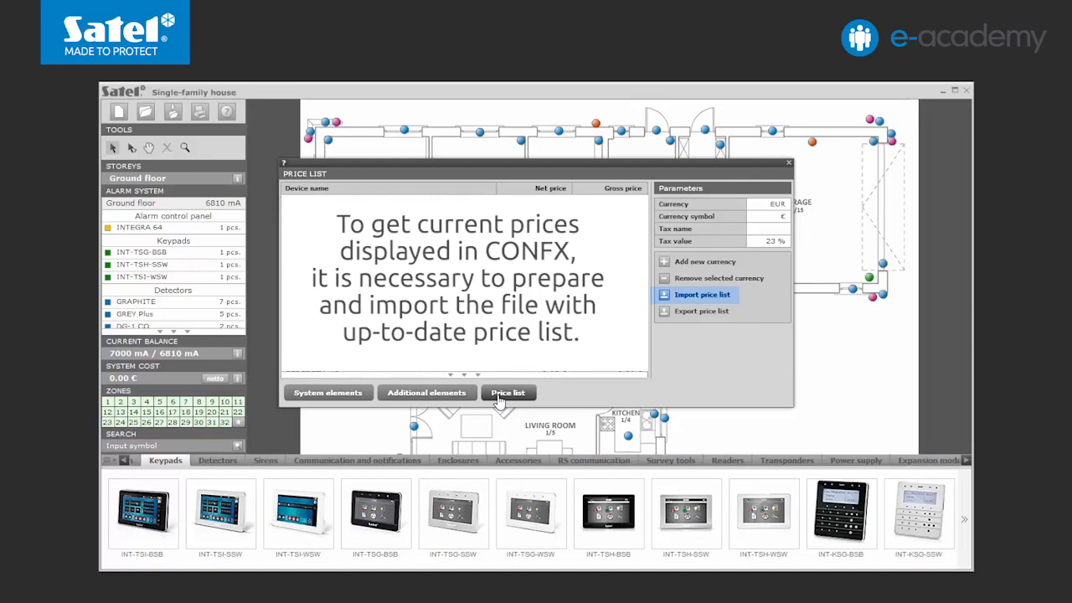
left_click(426, 393)
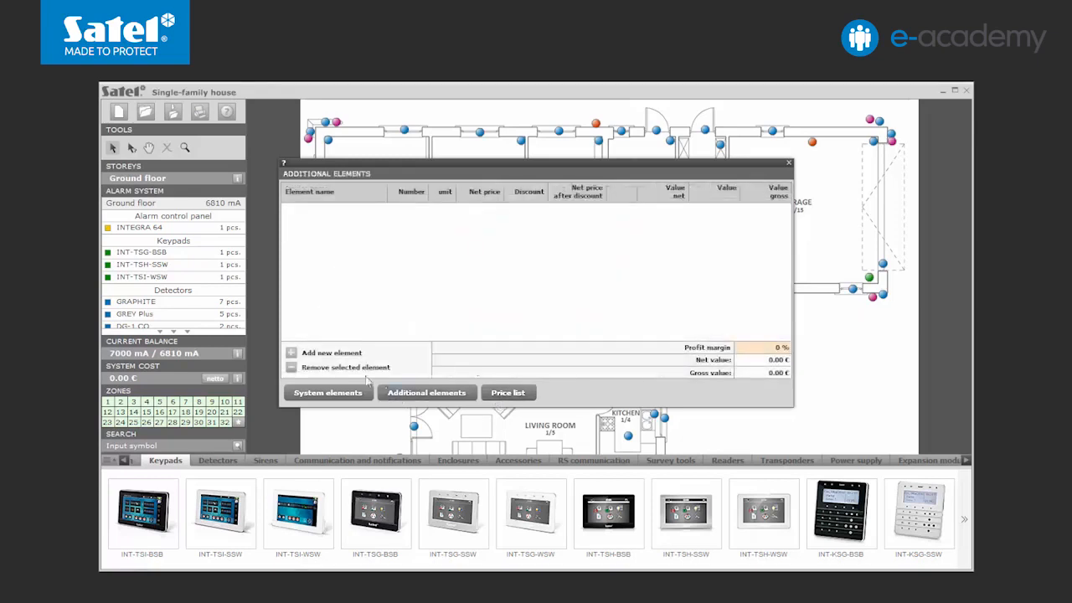
Step: Add new elements to the additional elements list and close the window
left_click(332, 353)
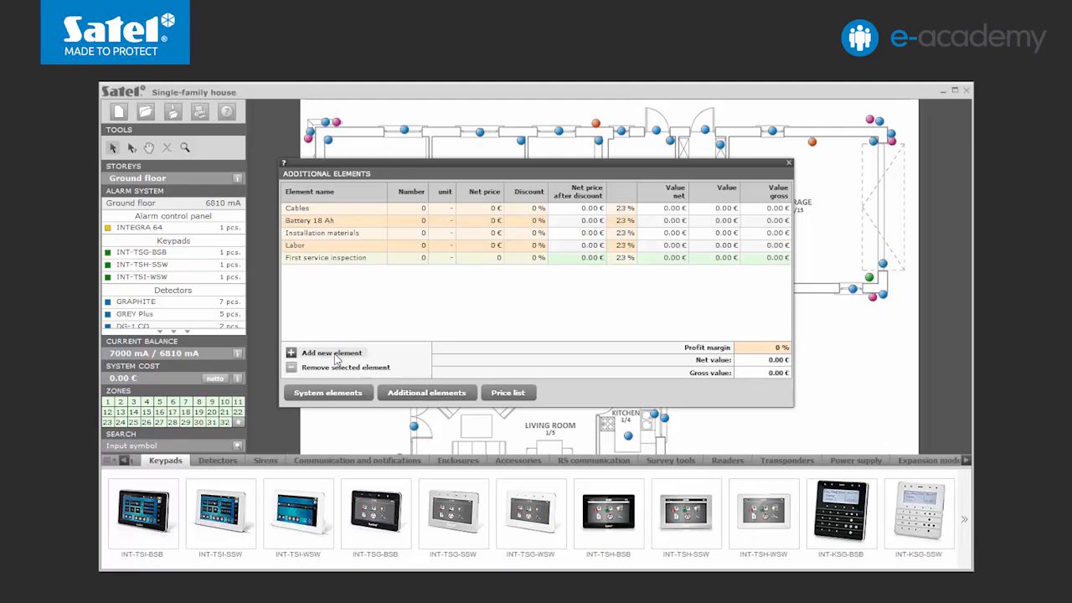
left_click(789, 163)
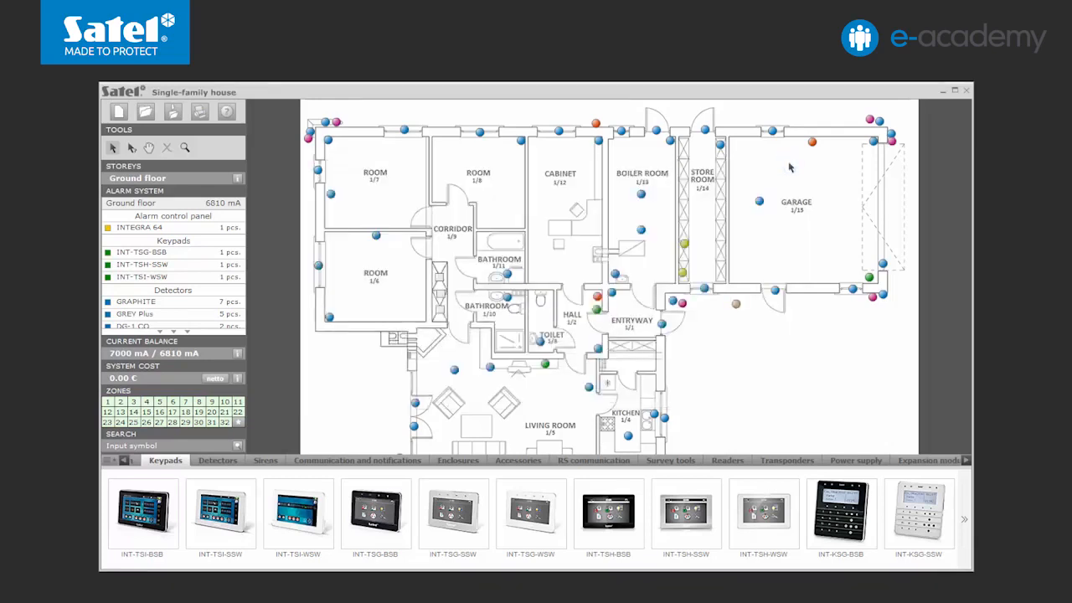
Step: Save the project
left_click(174, 121)
left_click(440, 368)
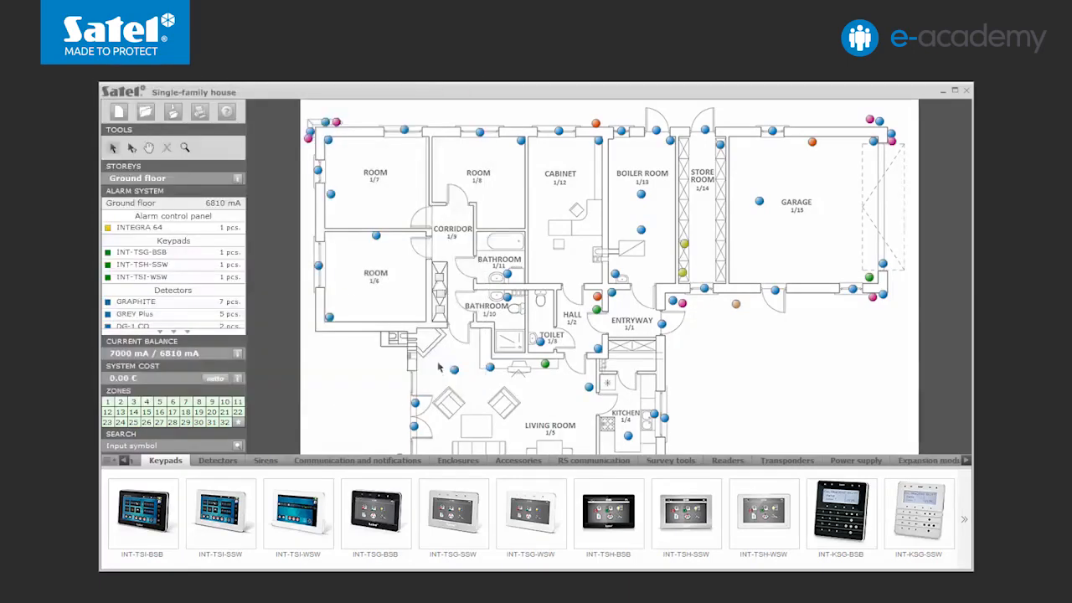
Step: View the documents available for printing and open the program help pages
left_click(200, 117)
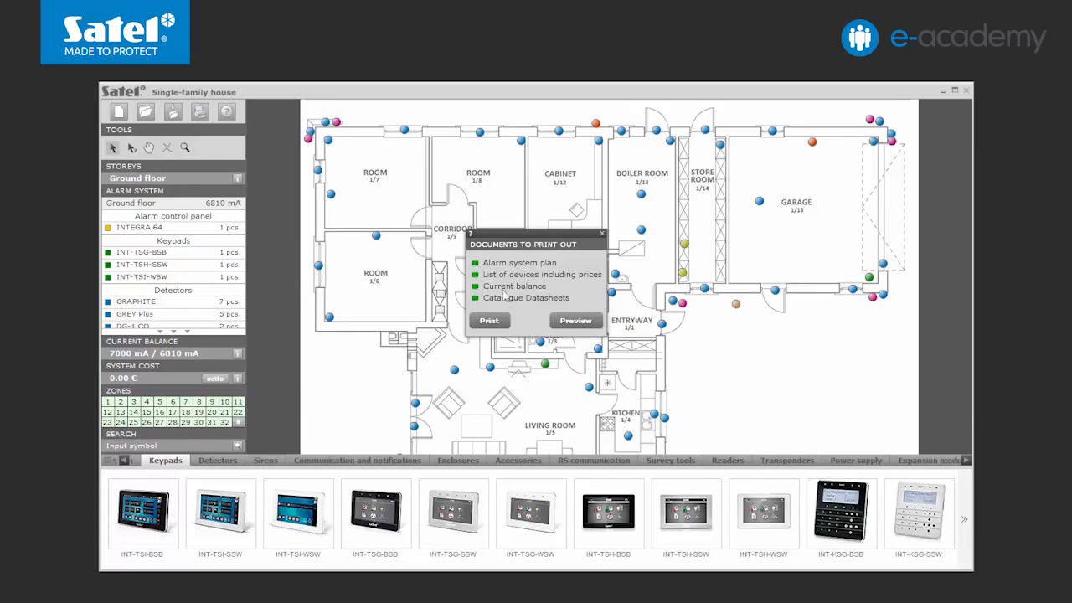
left_click(601, 234)
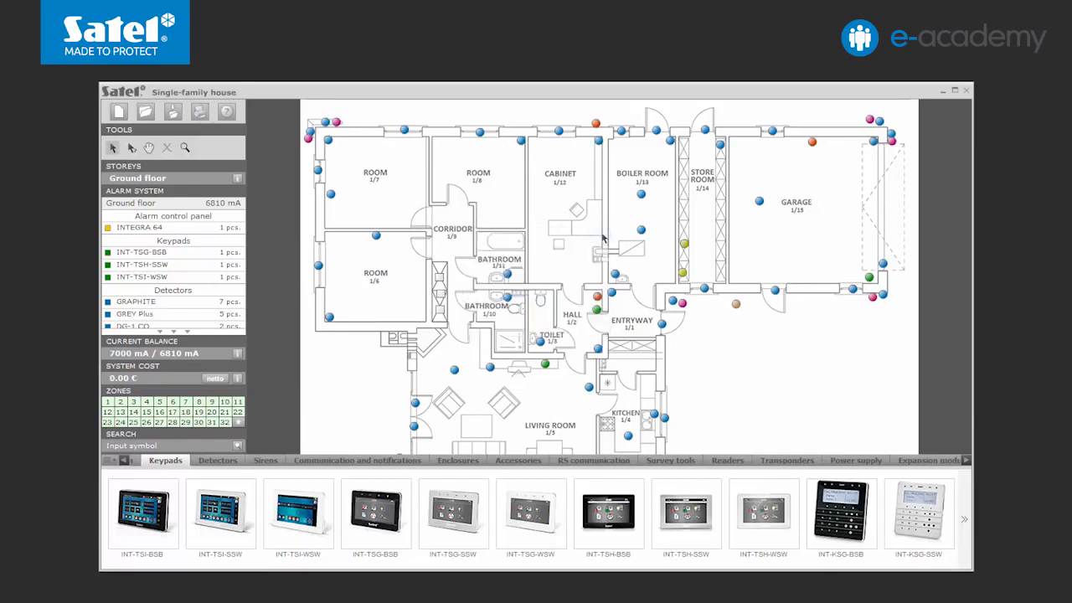
left_click(226, 111)
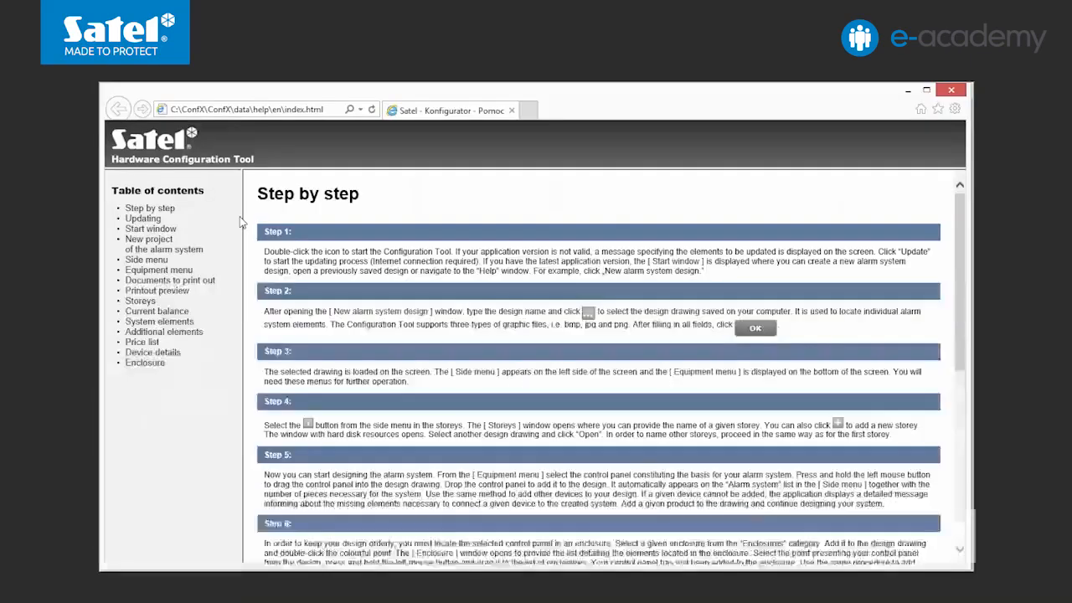